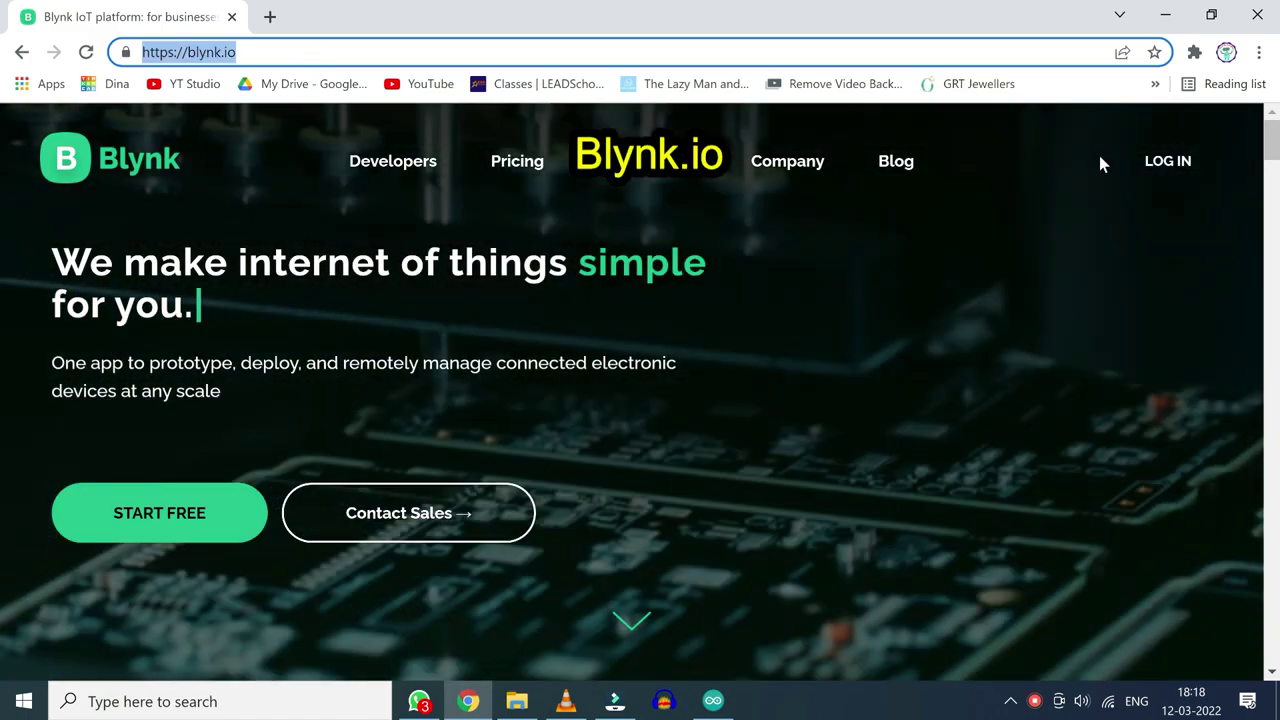
Create a new Blynk template named SMART with ESP8266 hardware and the WiFi connection type
key(Return)
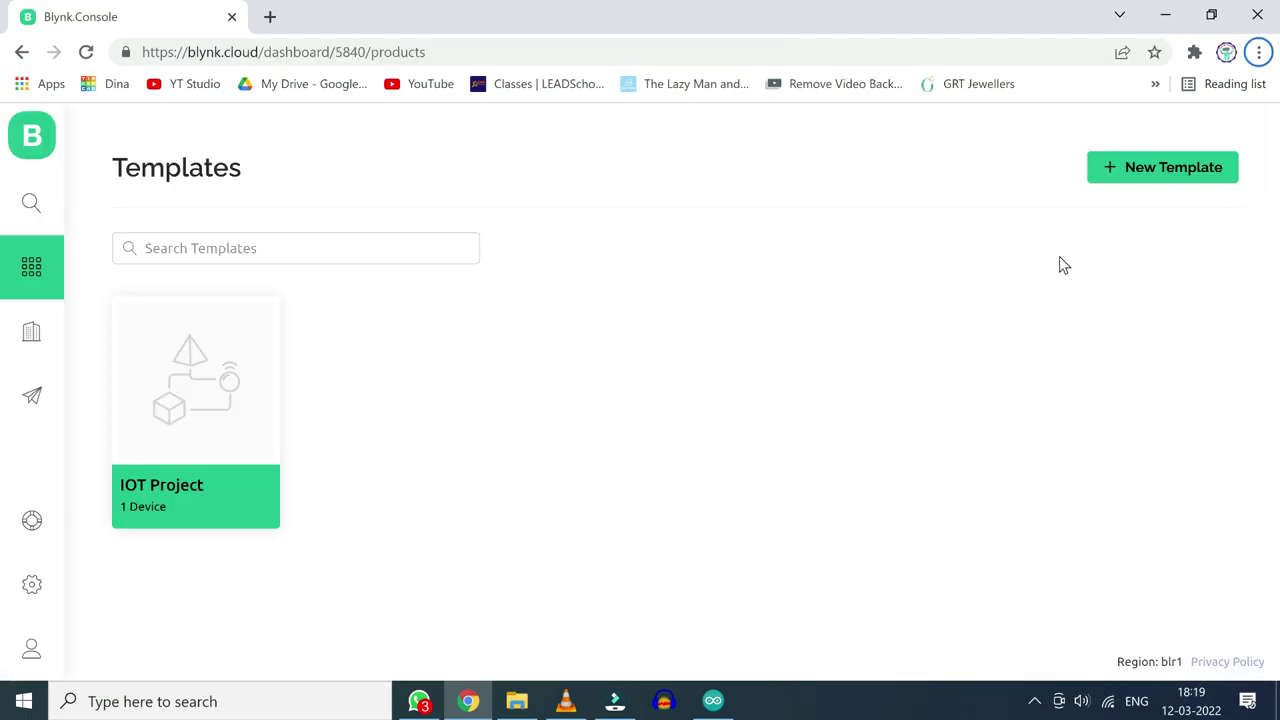
click(1137, 176)
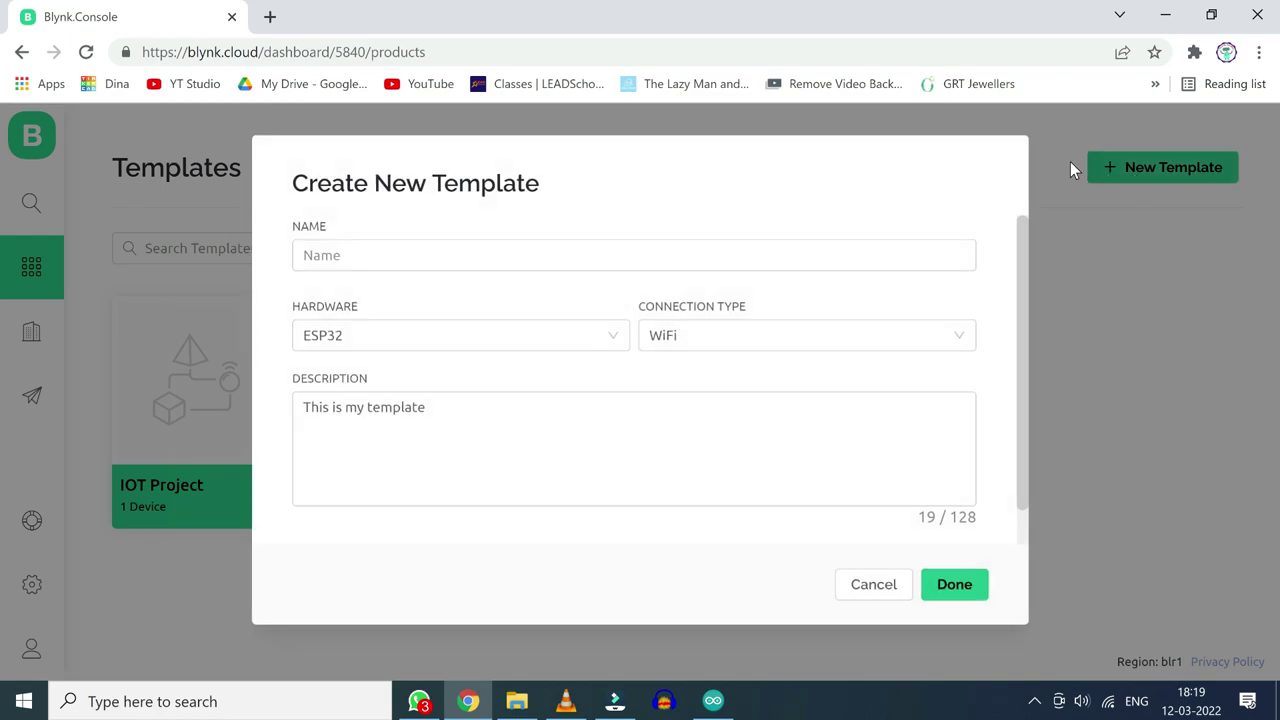
text(SMART)
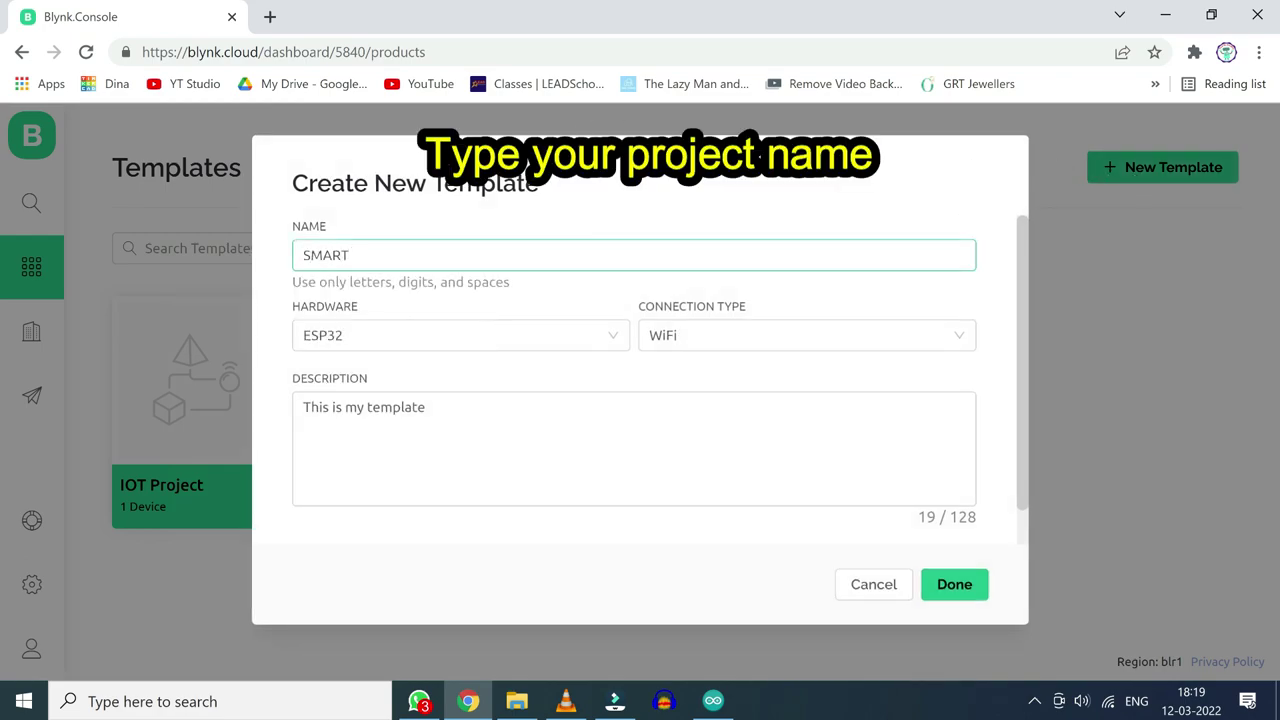
click(495, 335)
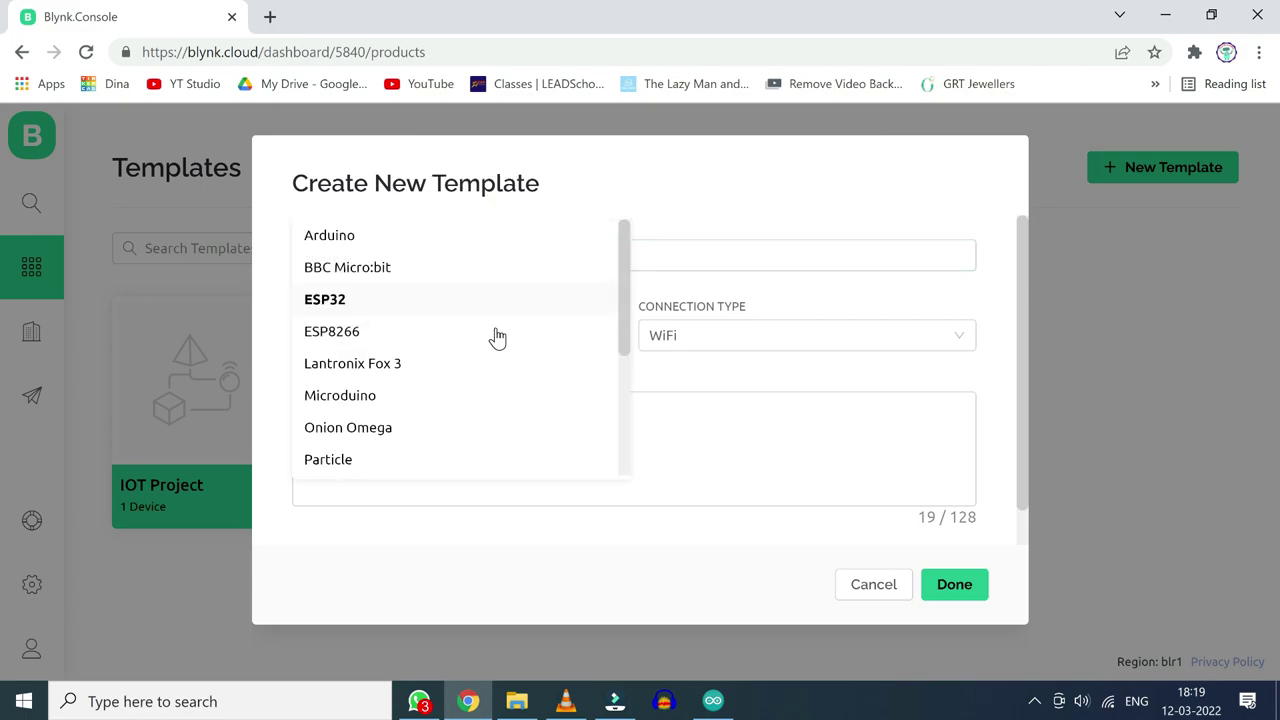
click(395, 335)
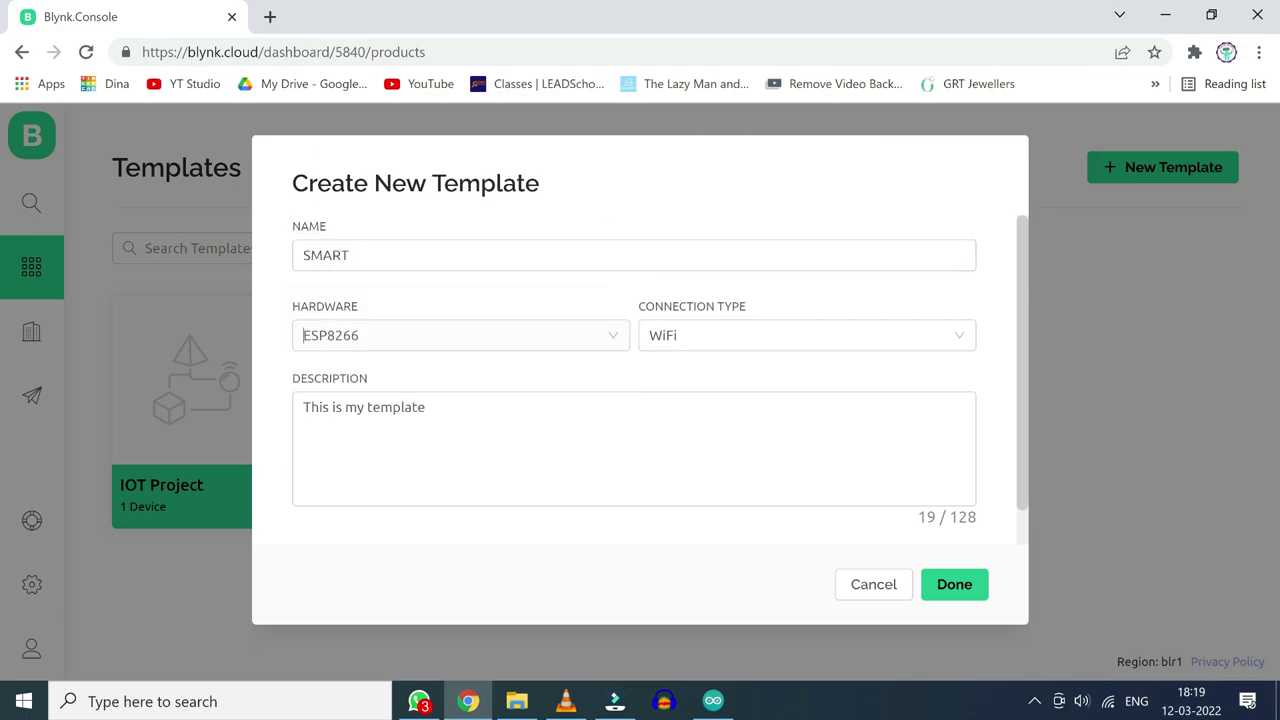
click(946, 585)
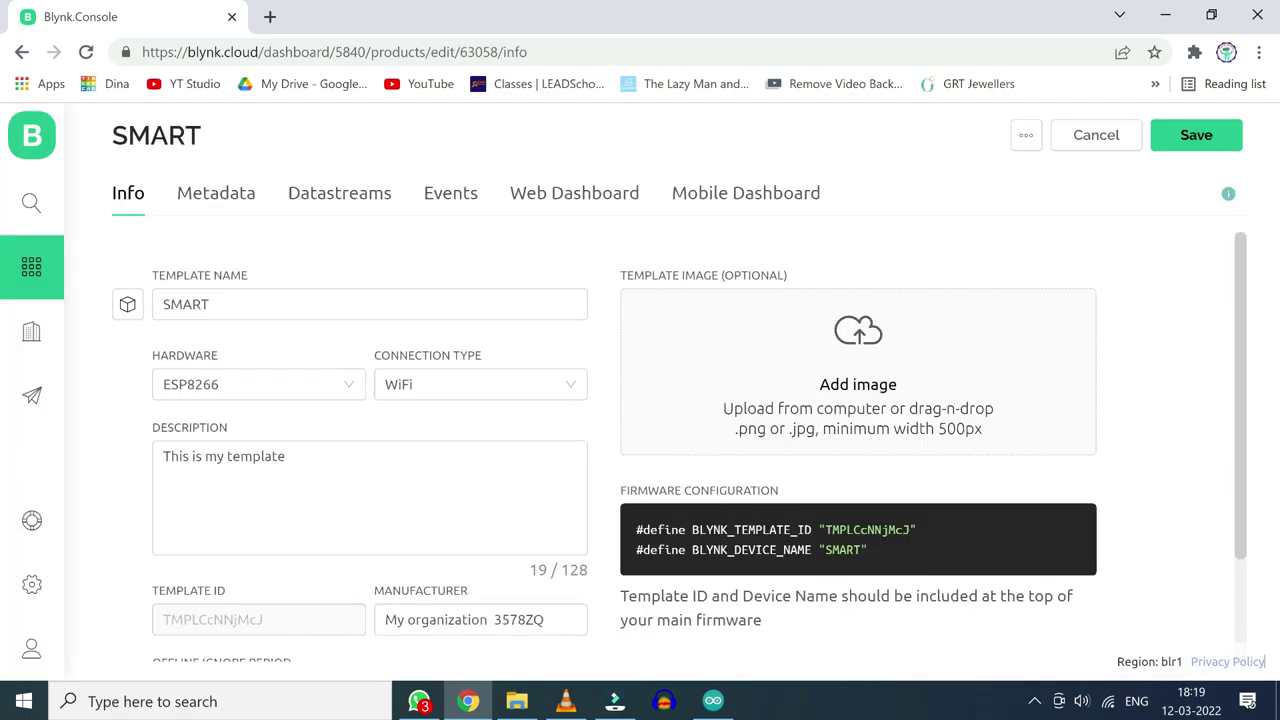
Add a virtual pin datastream named Motor on V0 to the template, with Integer data type, maximum 1 and default value 0
click(343, 205)
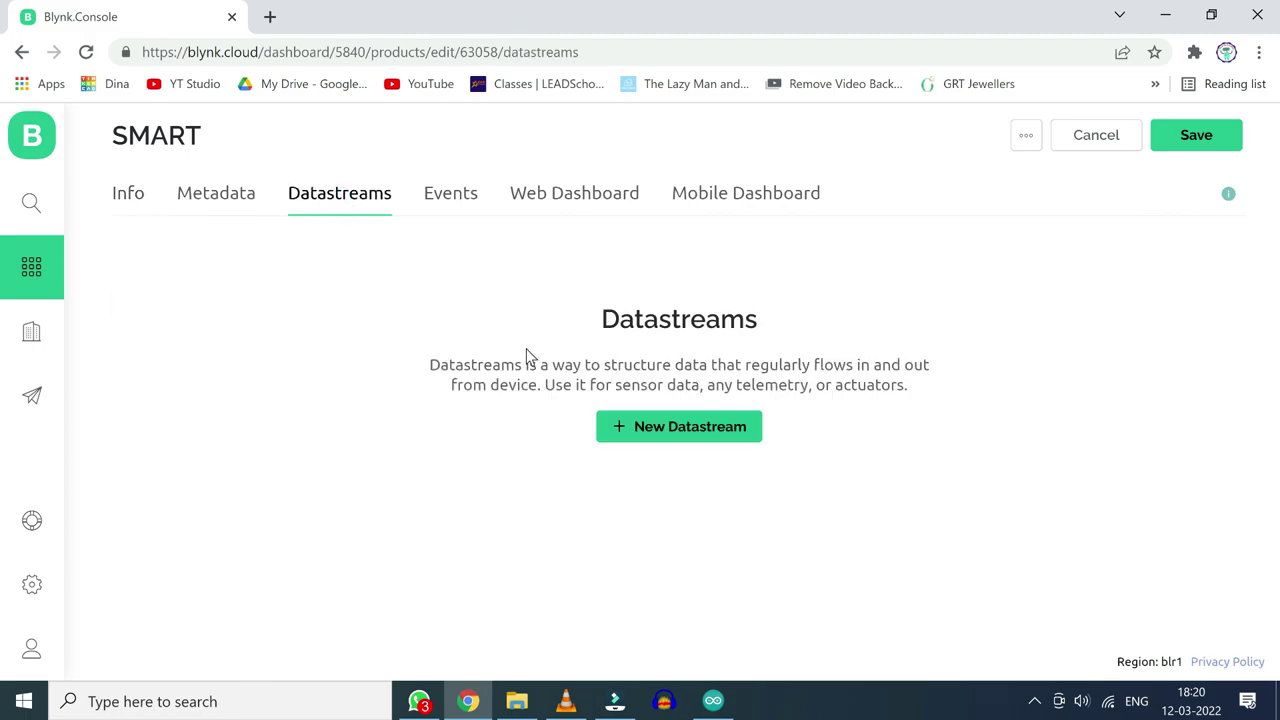
click(657, 426)
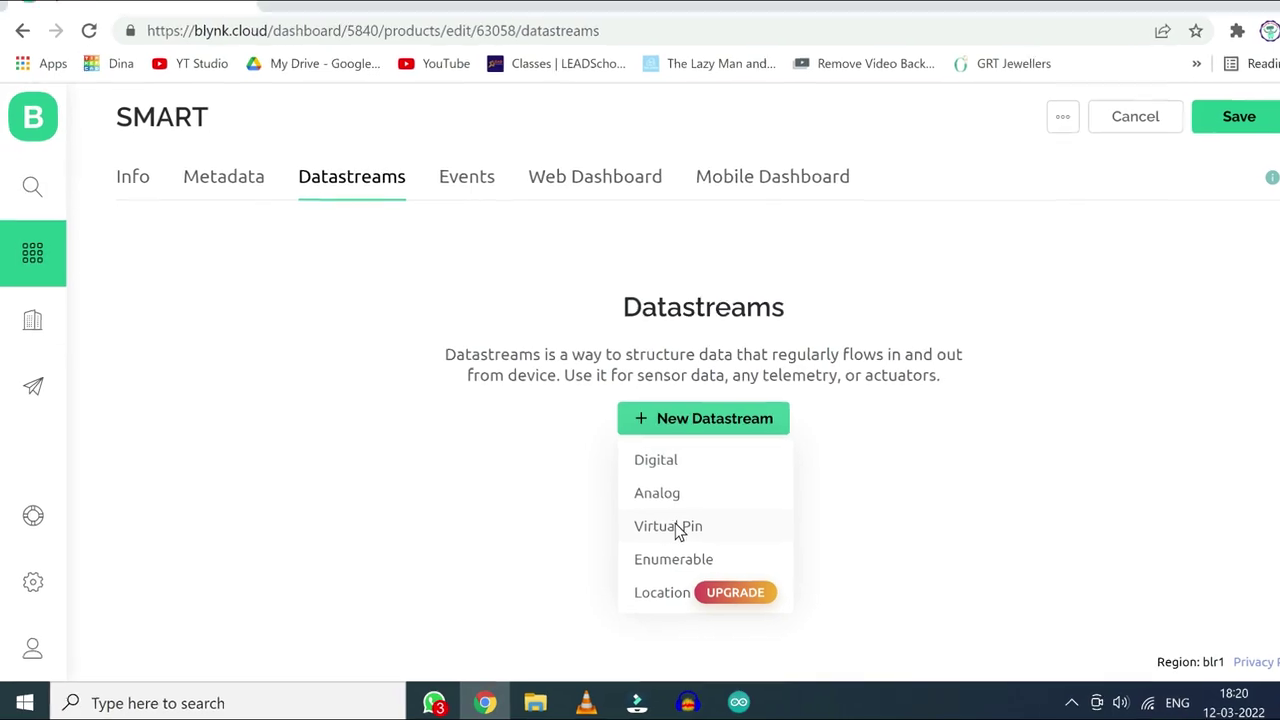
click(676, 530)
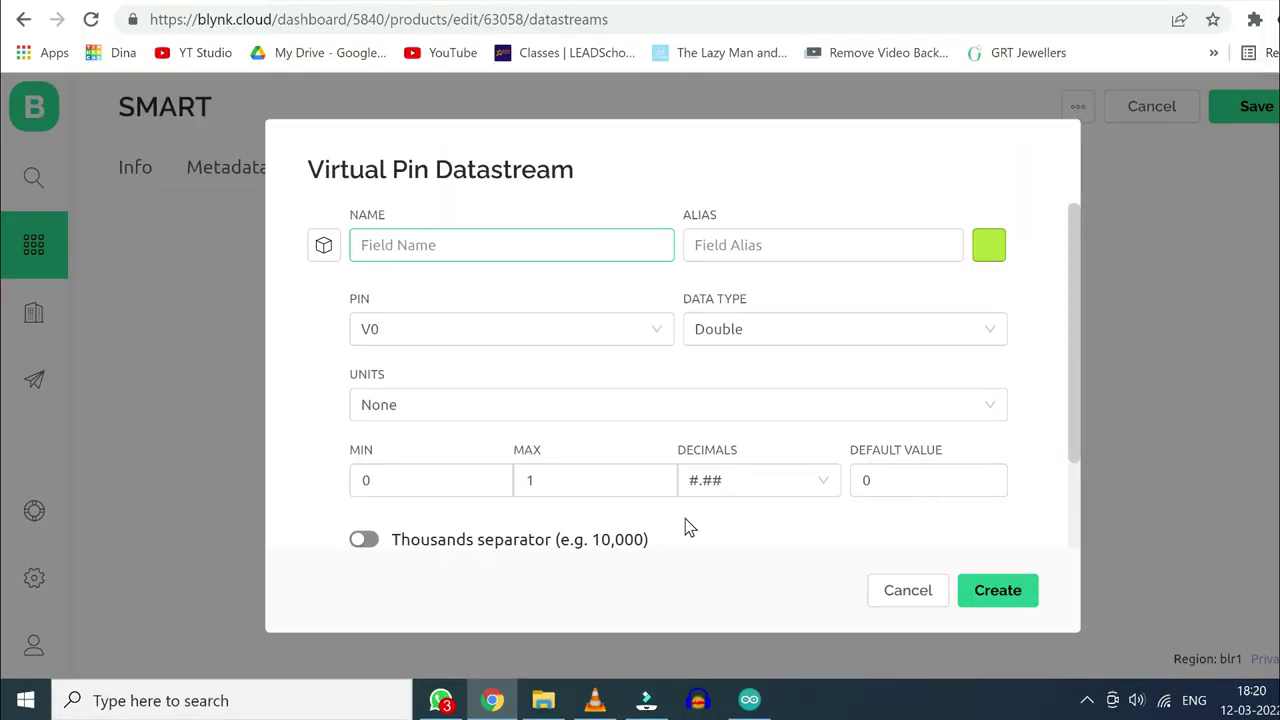
text(Motor)
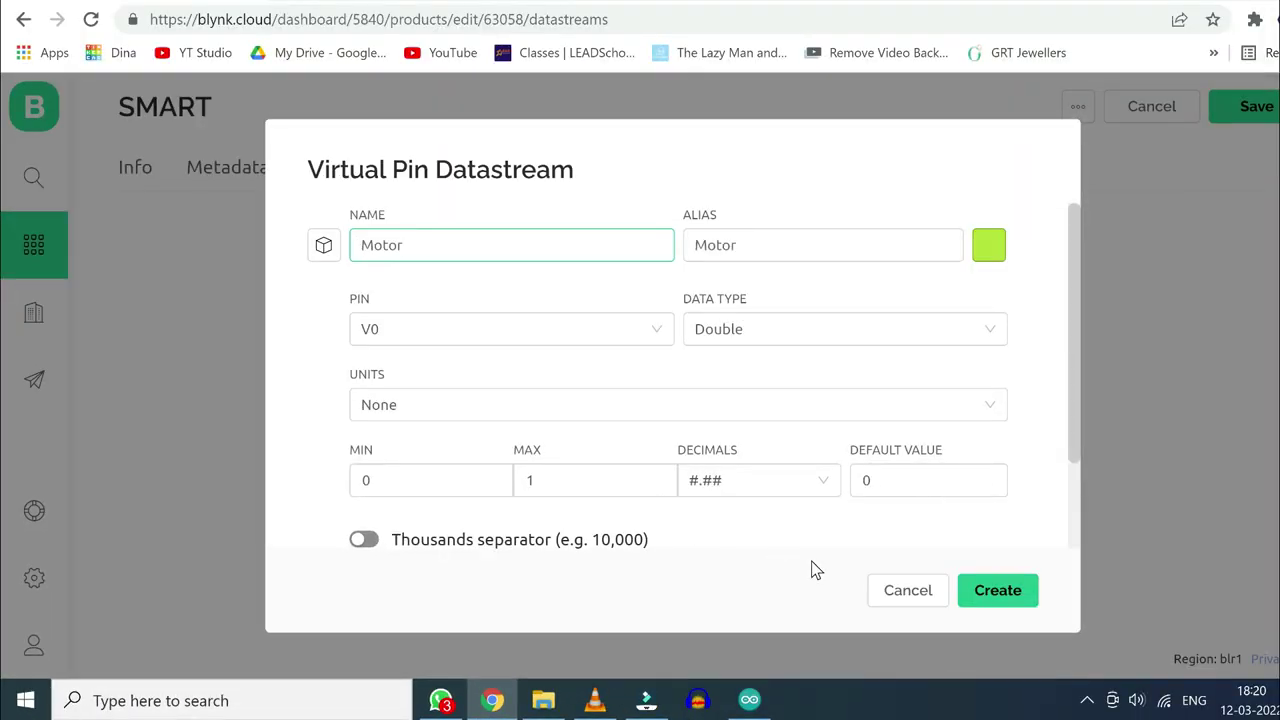
click(845, 329)
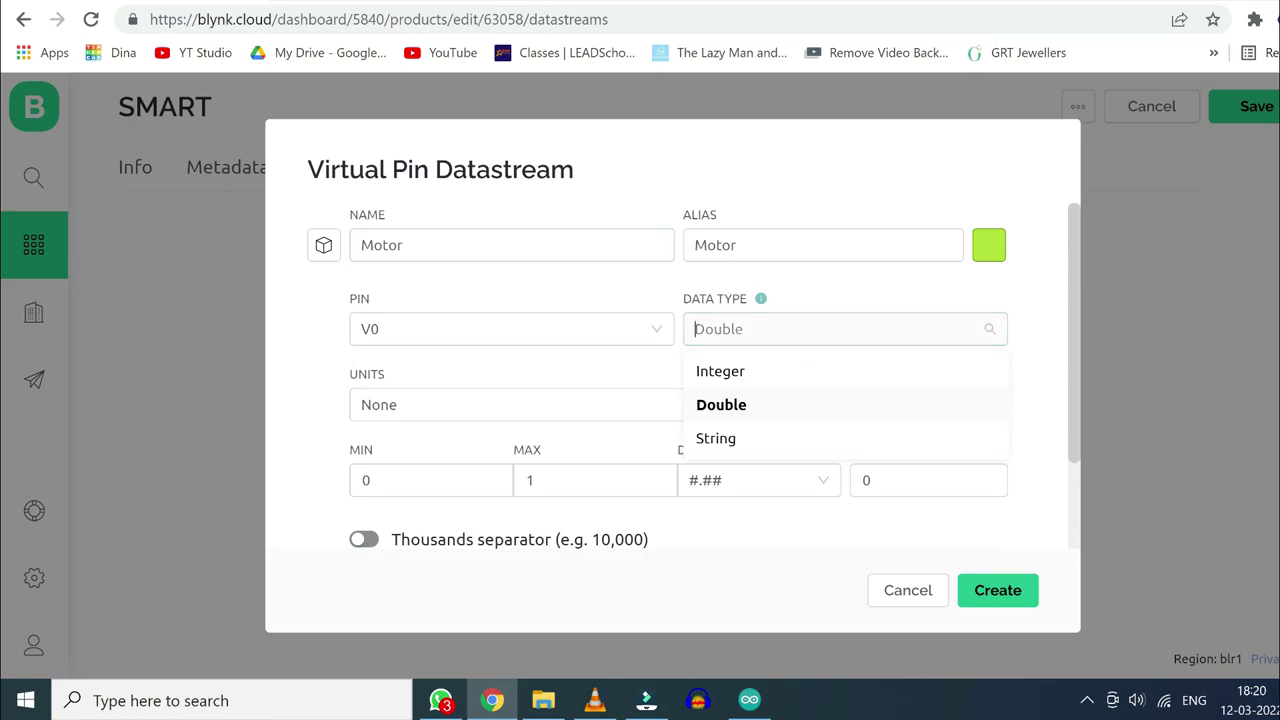
click(731, 378)
click(655, 480)
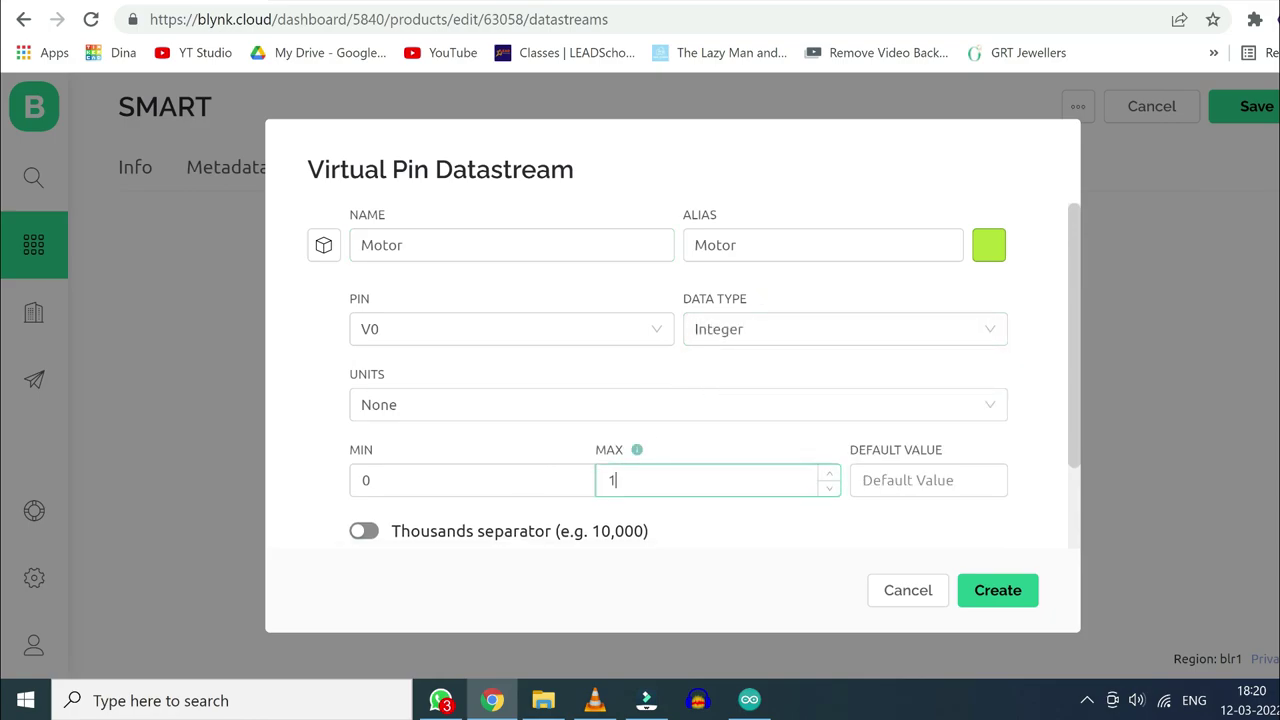
click(910, 480)
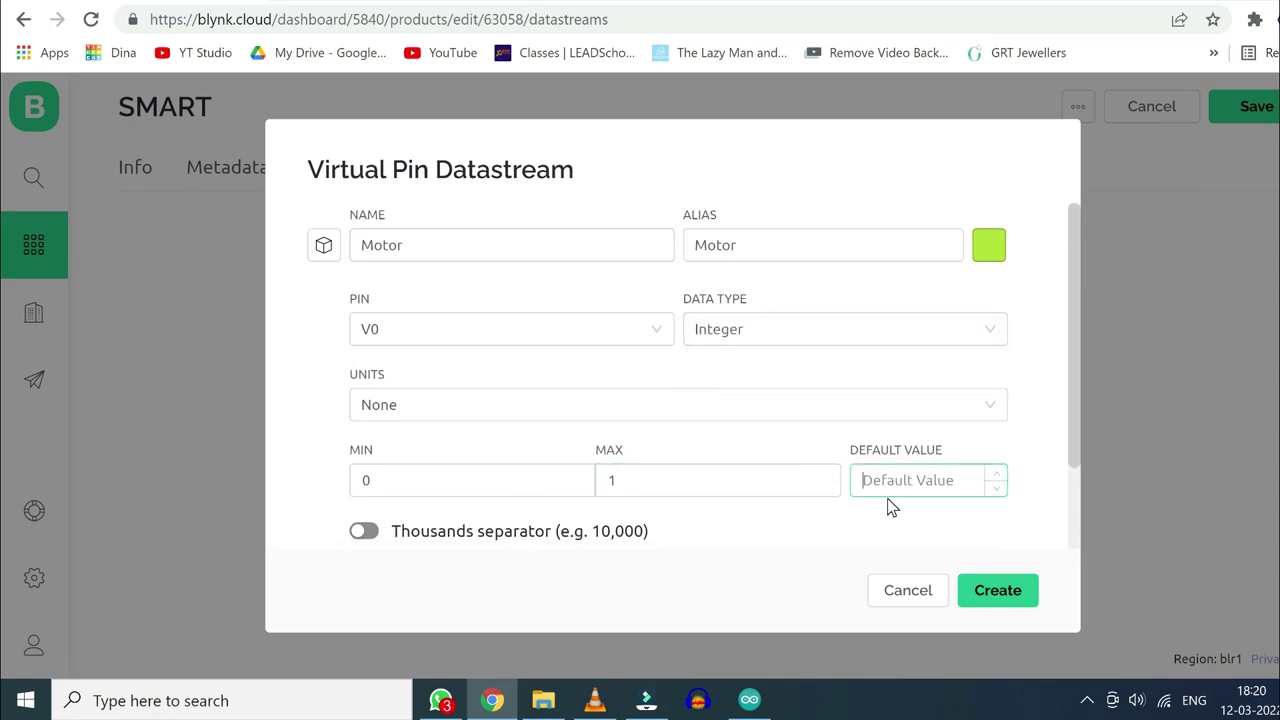
text(0)
click(995, 592)
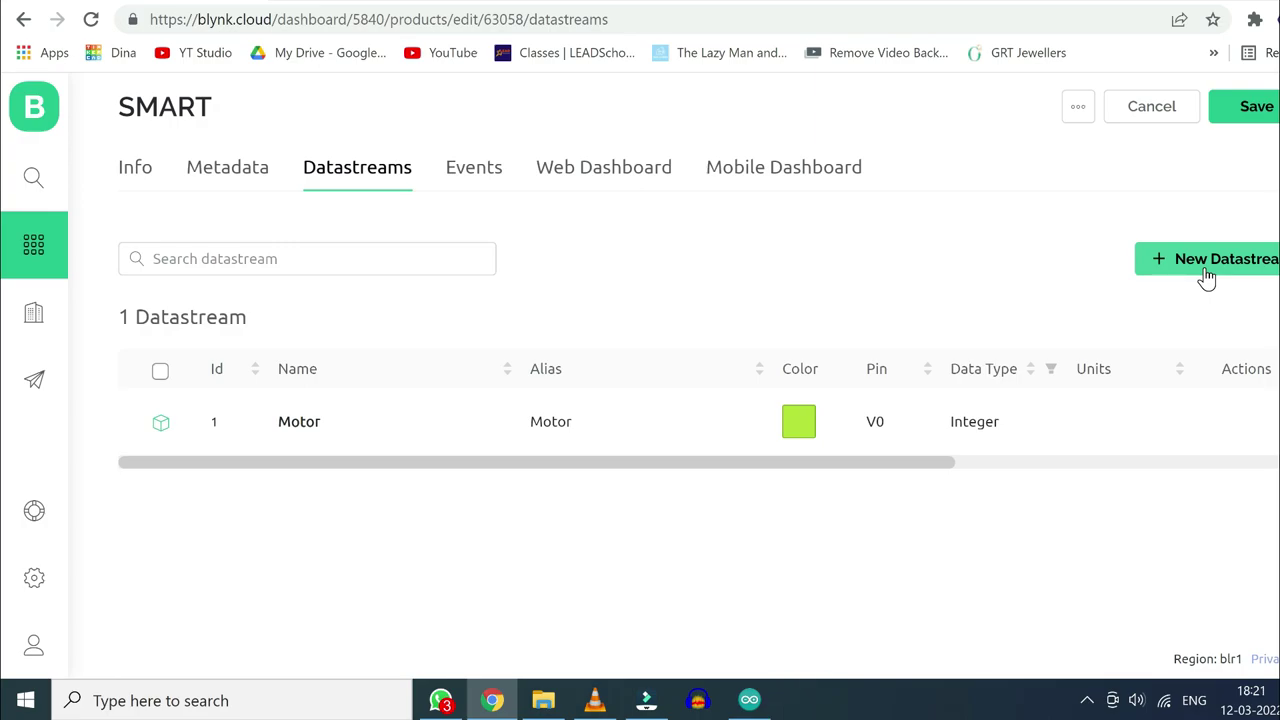
Add a virtual pin datastream named Temperature on V1, with Integer data type, maximum 50 and default value 0
click(1207, 279)
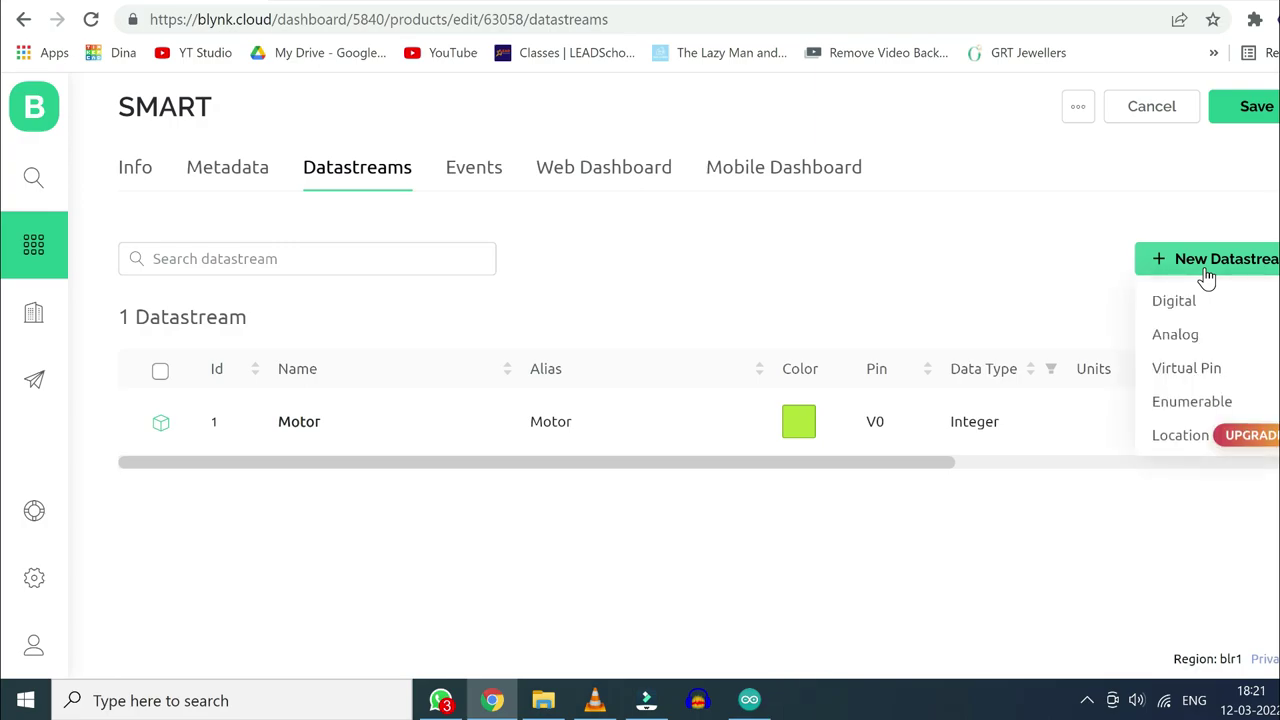
click(1189, 368)
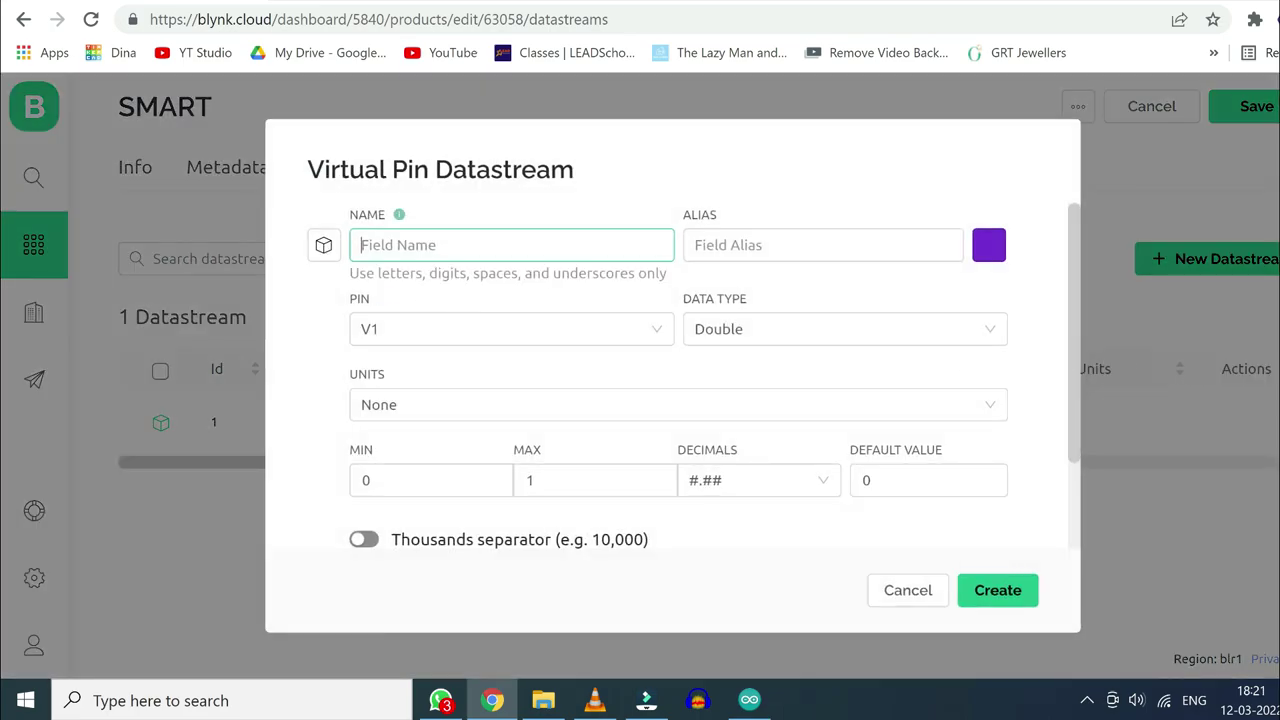
text(T)
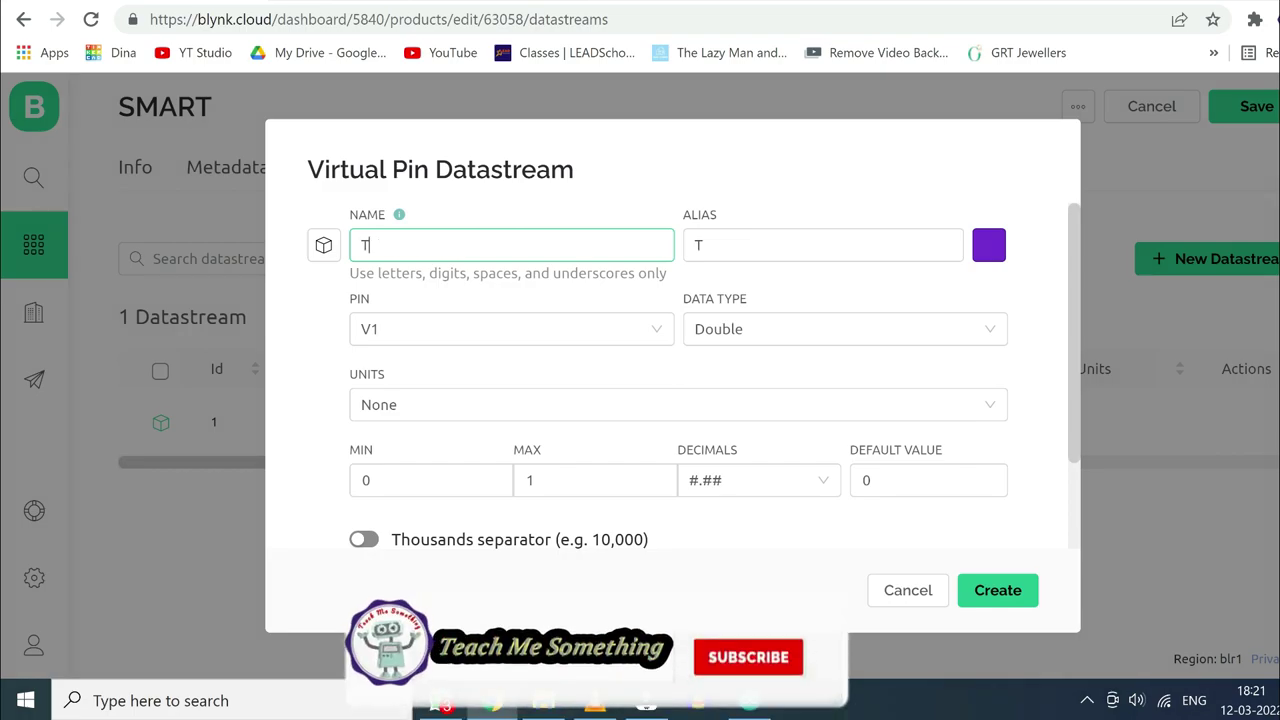
text(emperature)
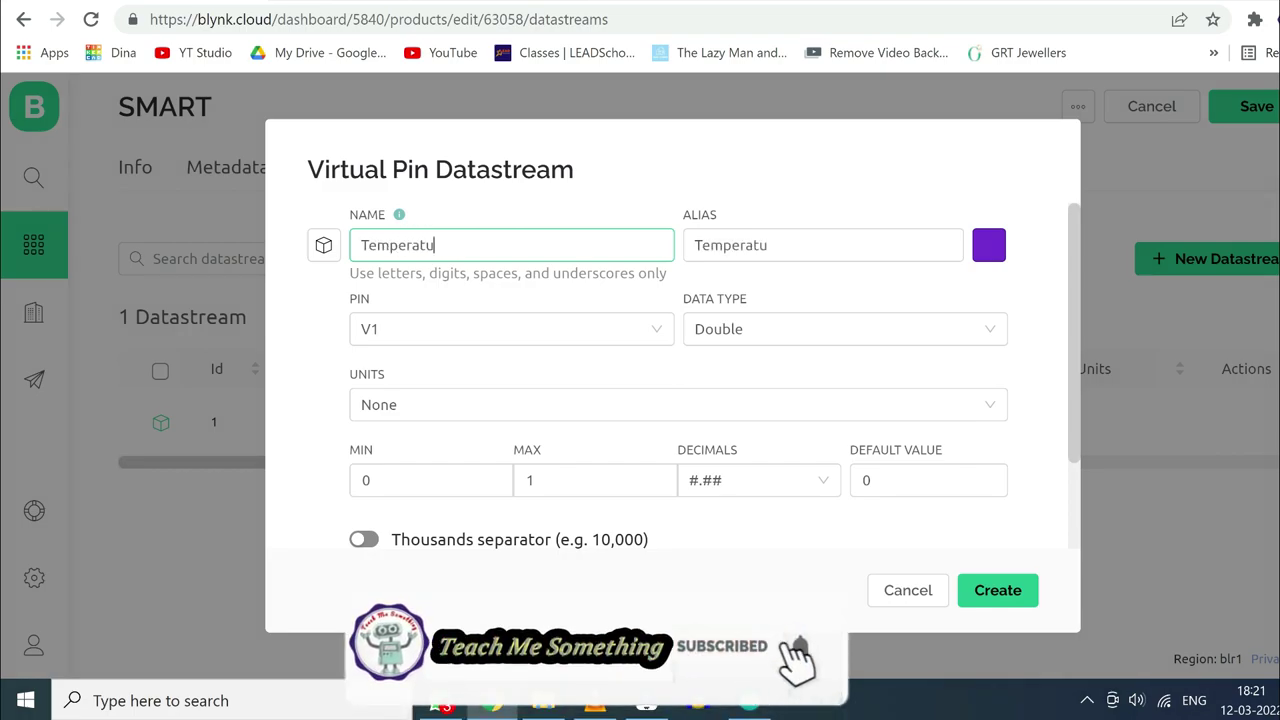
click(848, 330)
click(752, 371)
click(695, 480)
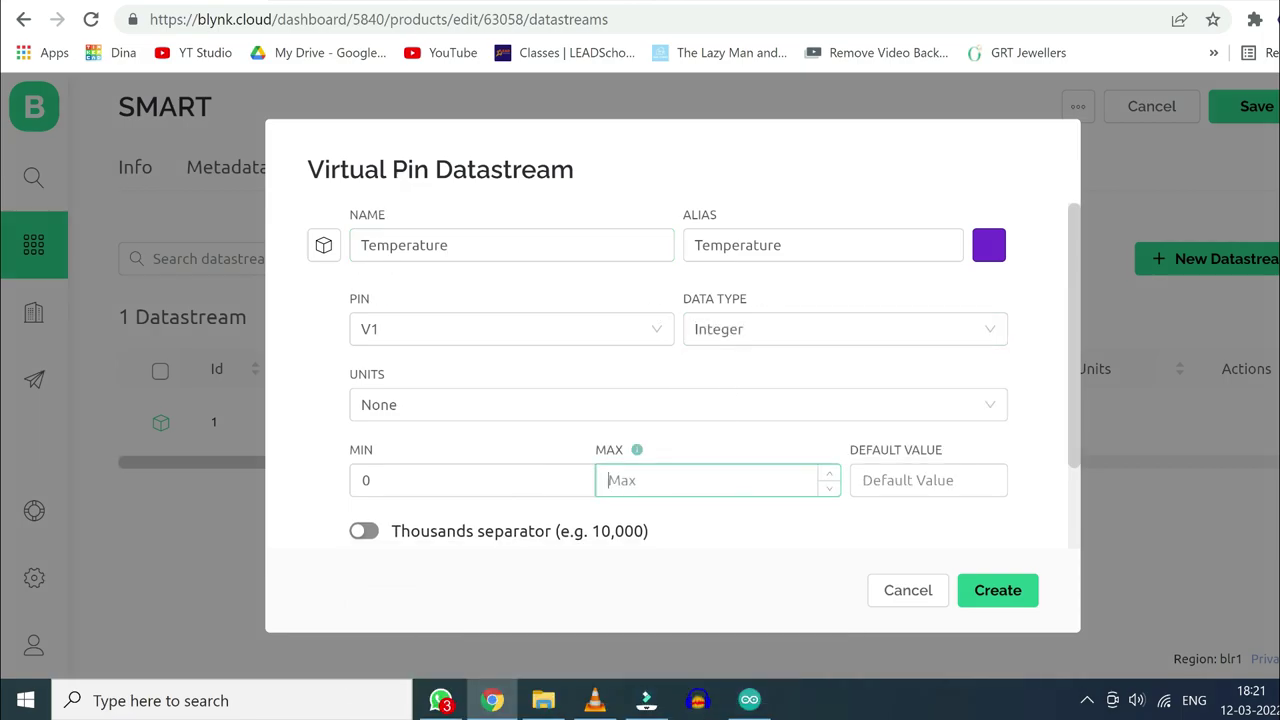
click(900, 480)
text(0)
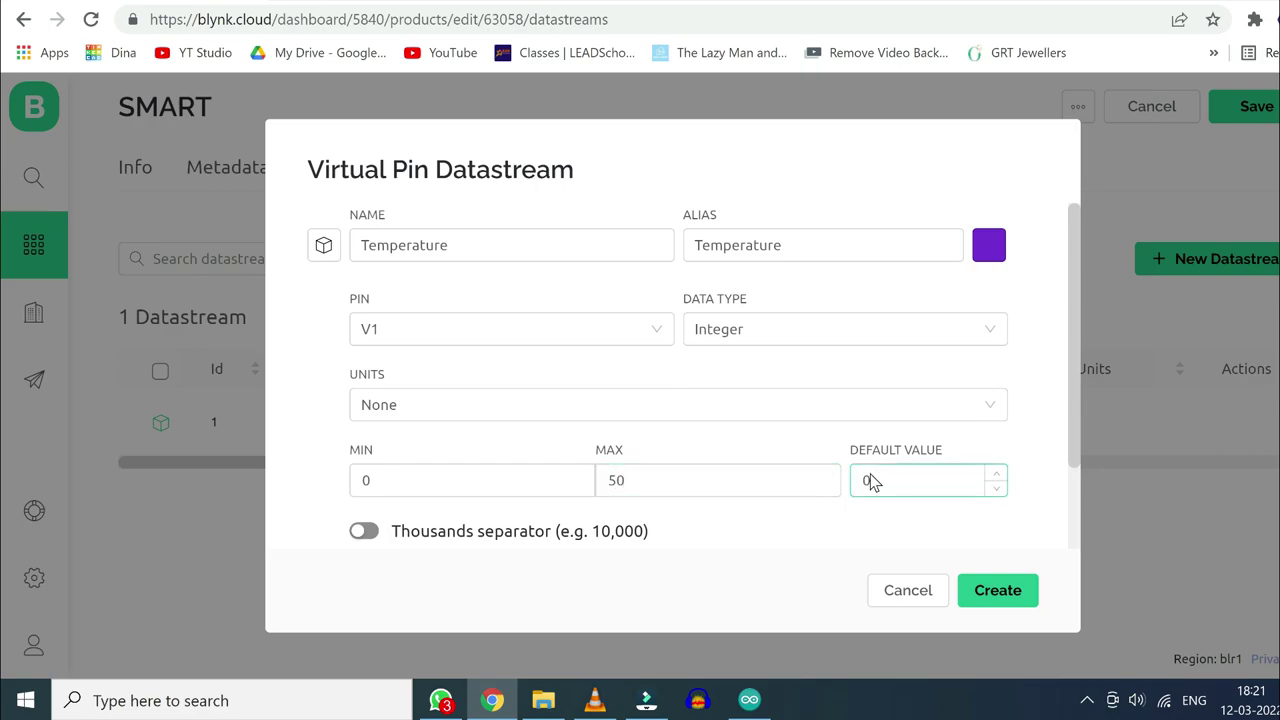
click(998, 590)
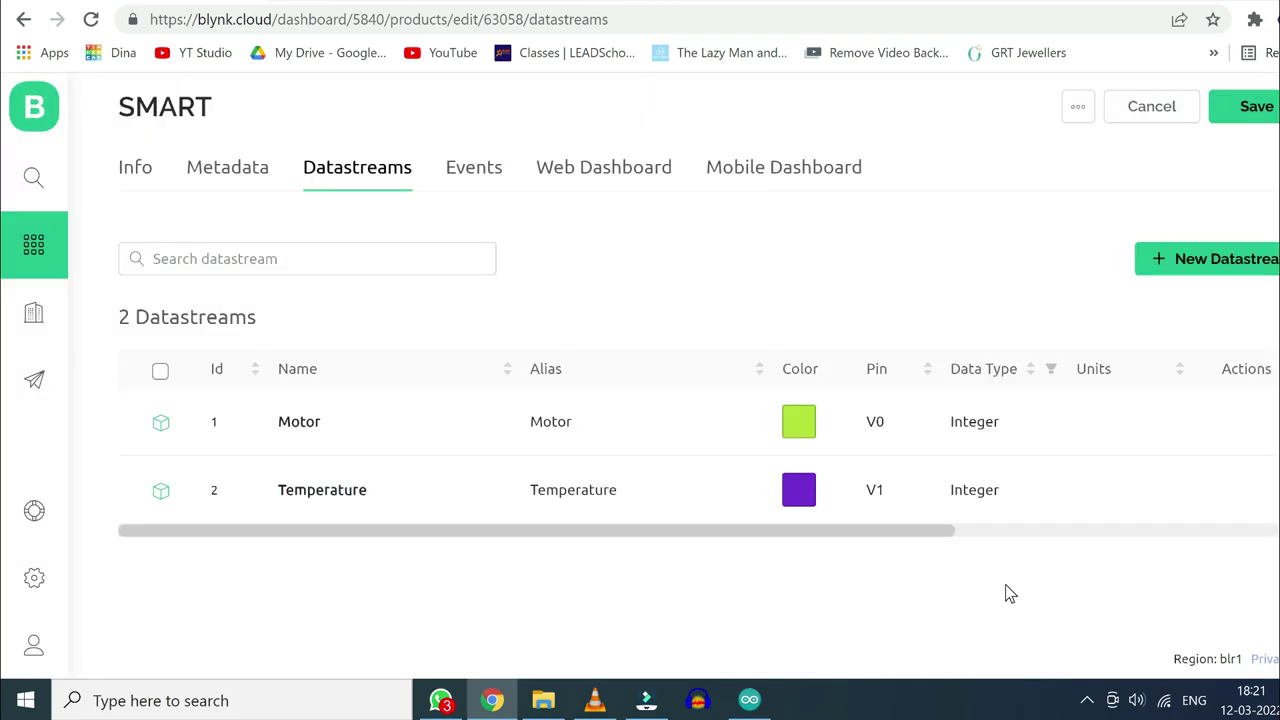
Add a virtual pin datastream named Humidity on V2, with Integer data type, maximum 100 and default value 0
click(1215, 262)
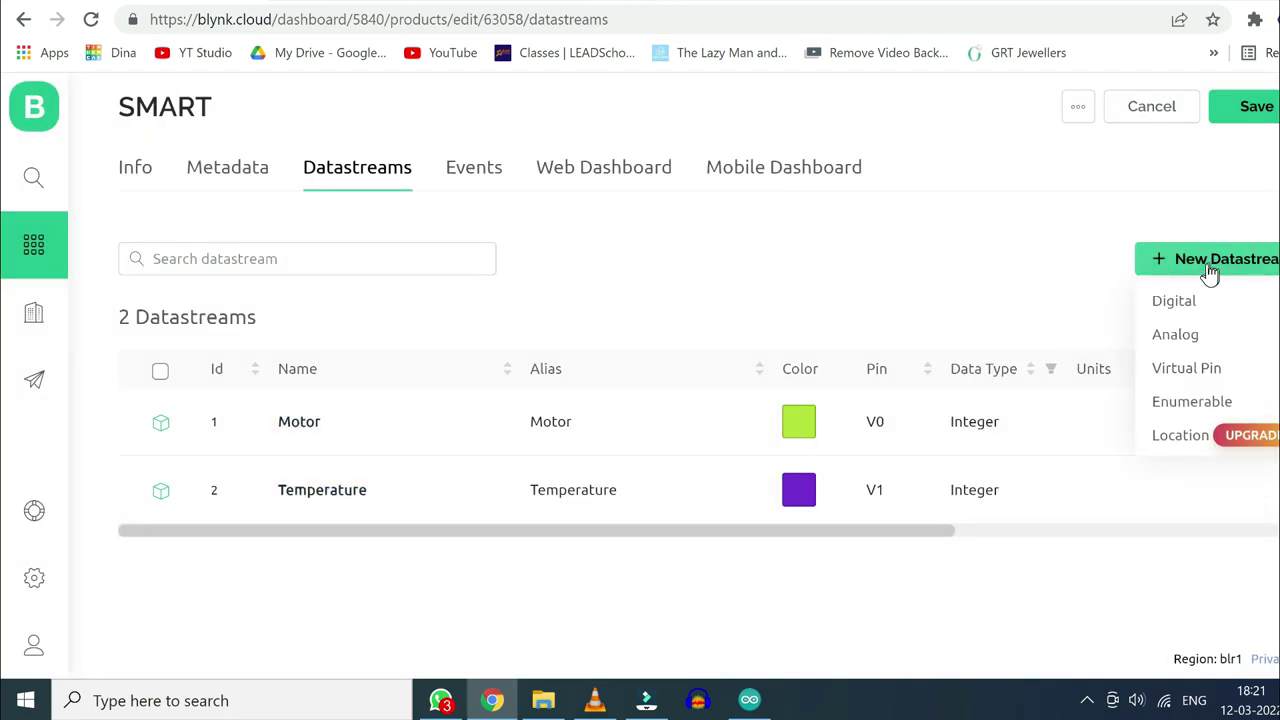
click(1188, 371)
text(Humidity)
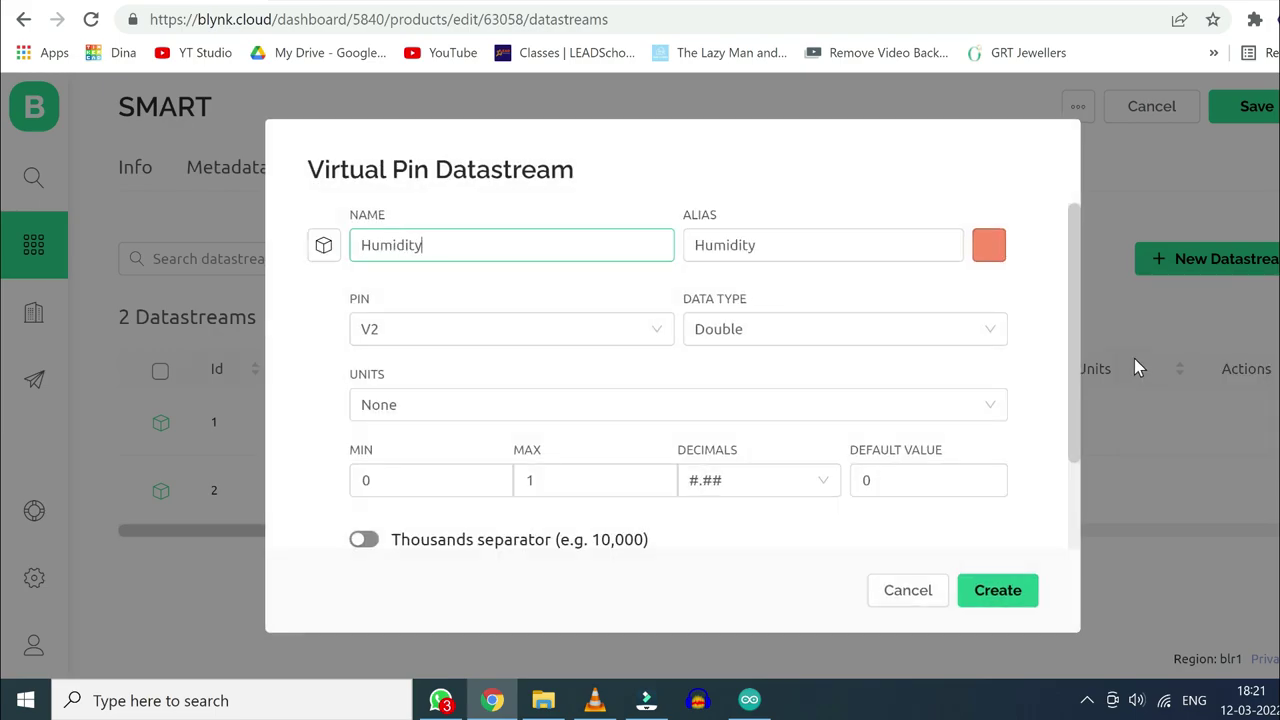
click(985, 330)
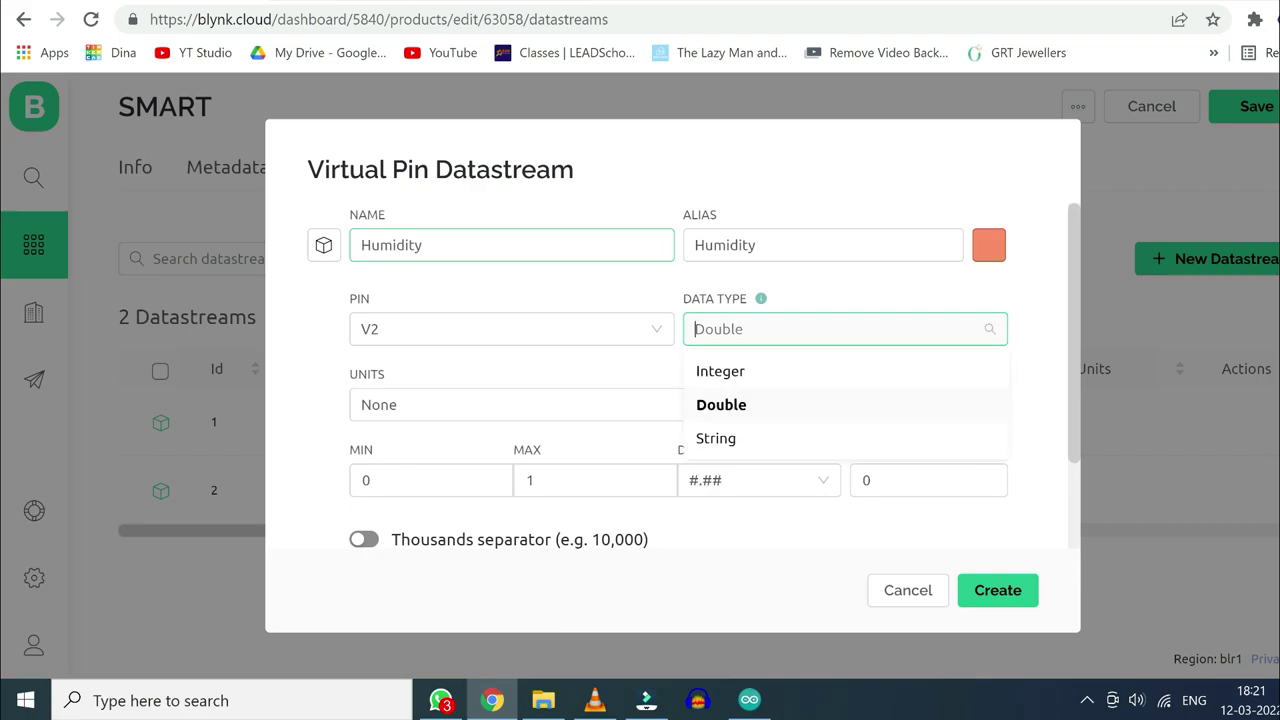
click(800, 373)
click(618, 480)
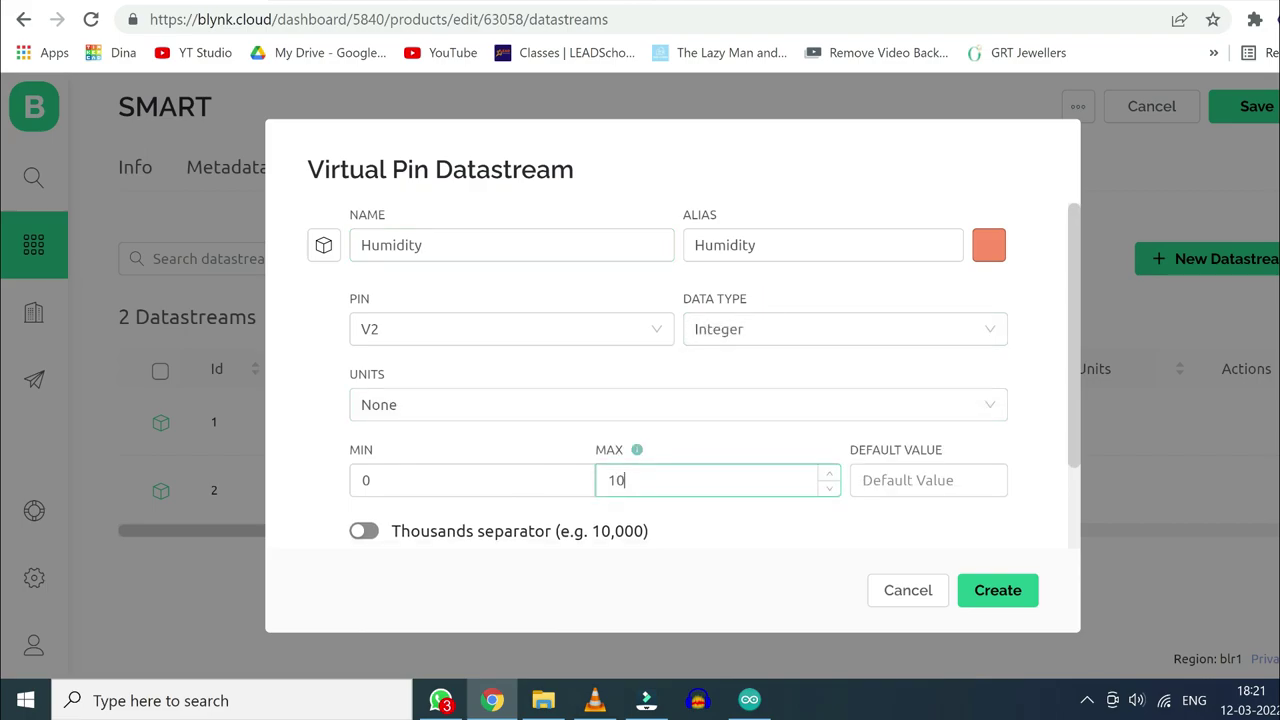
click(862, 480)
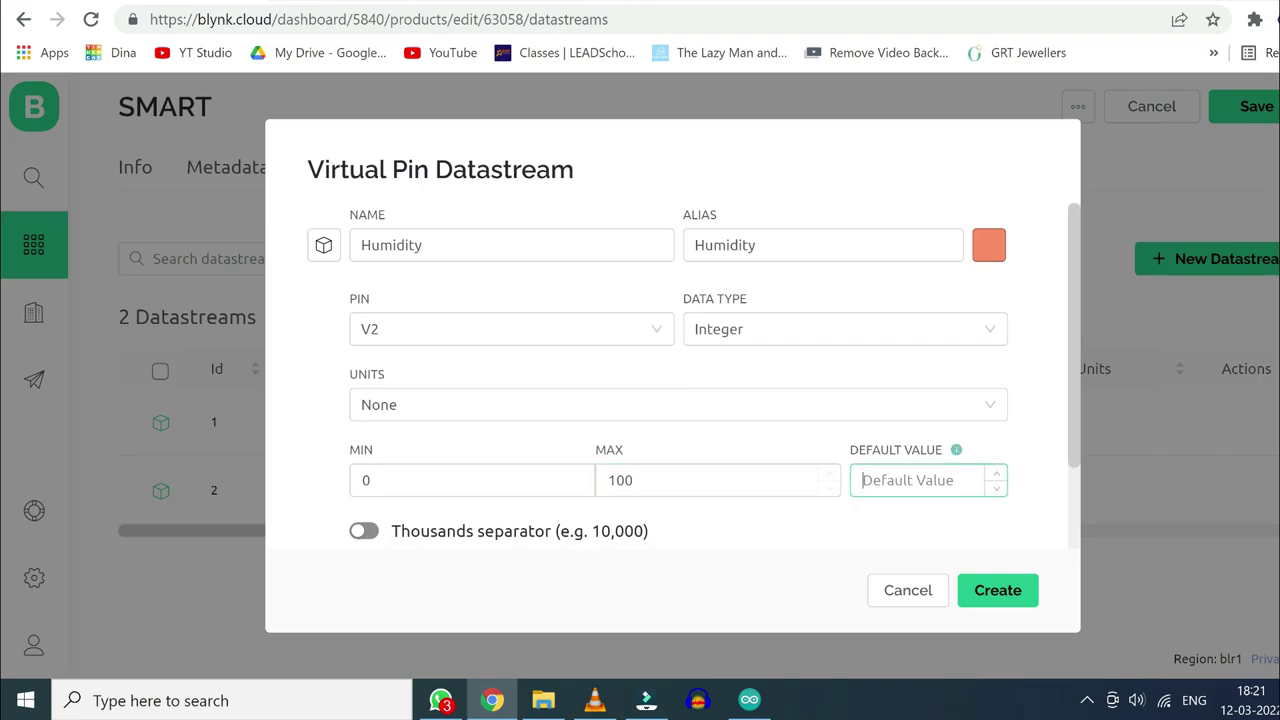
text(0)
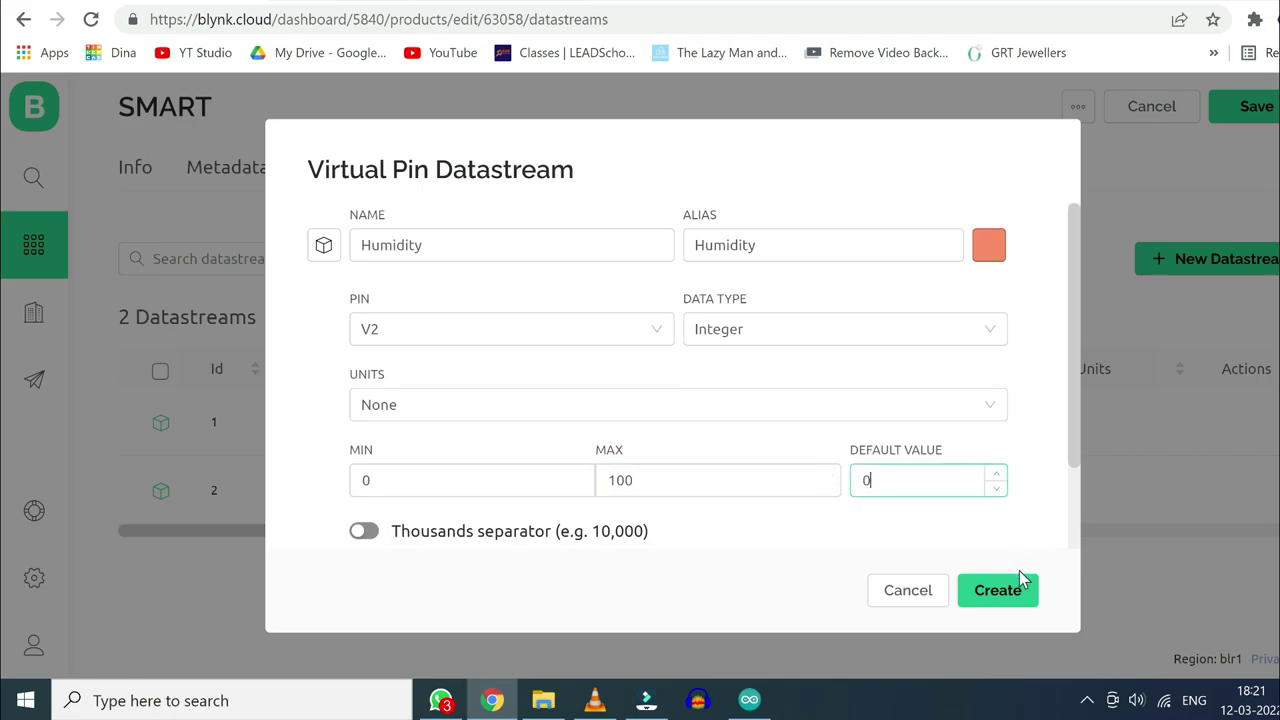
click(1015, 593)
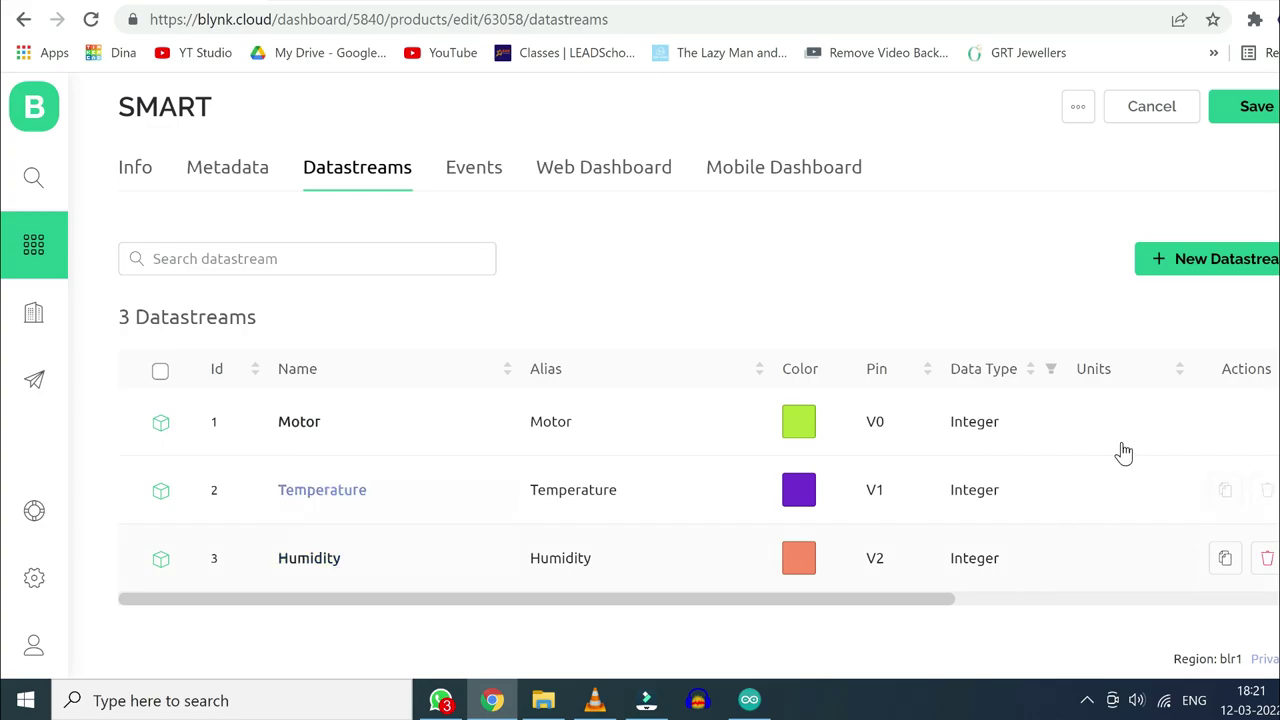
Add a virtual pin datastream named Moisture on V3, with Integer data type, maximum 100 and default value 0
click(1240, 272)
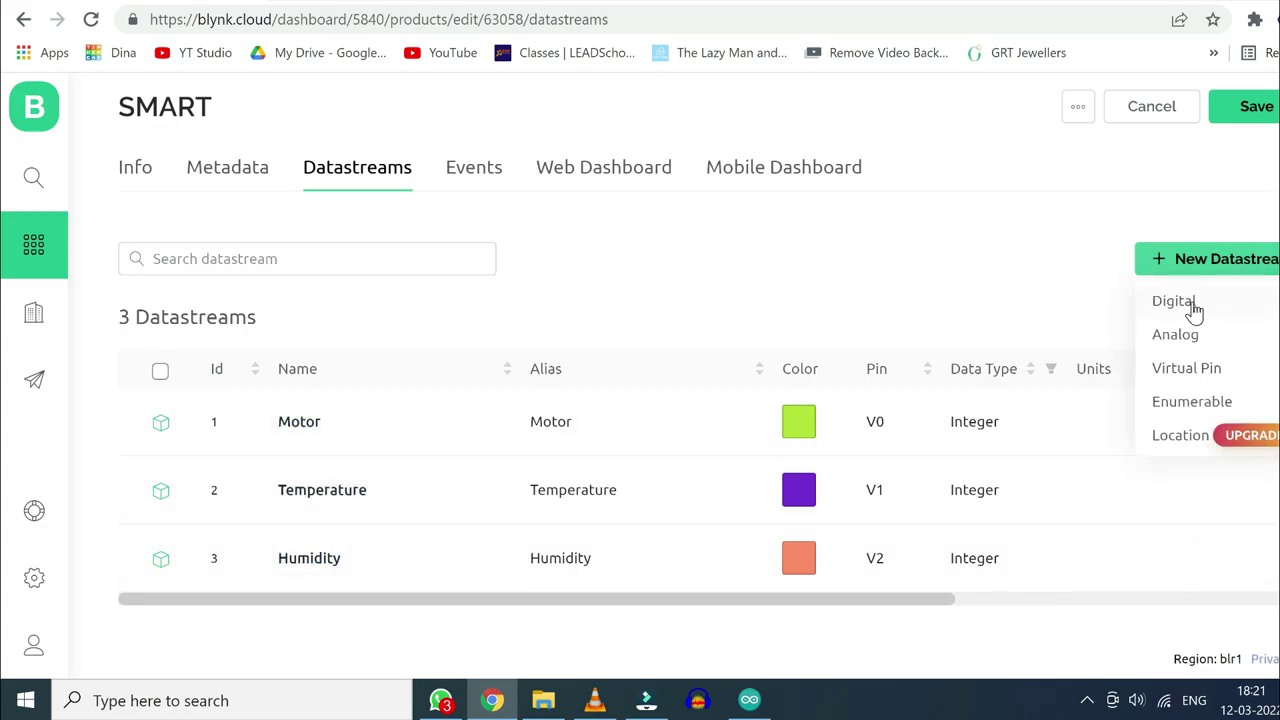
click(1185, 370)
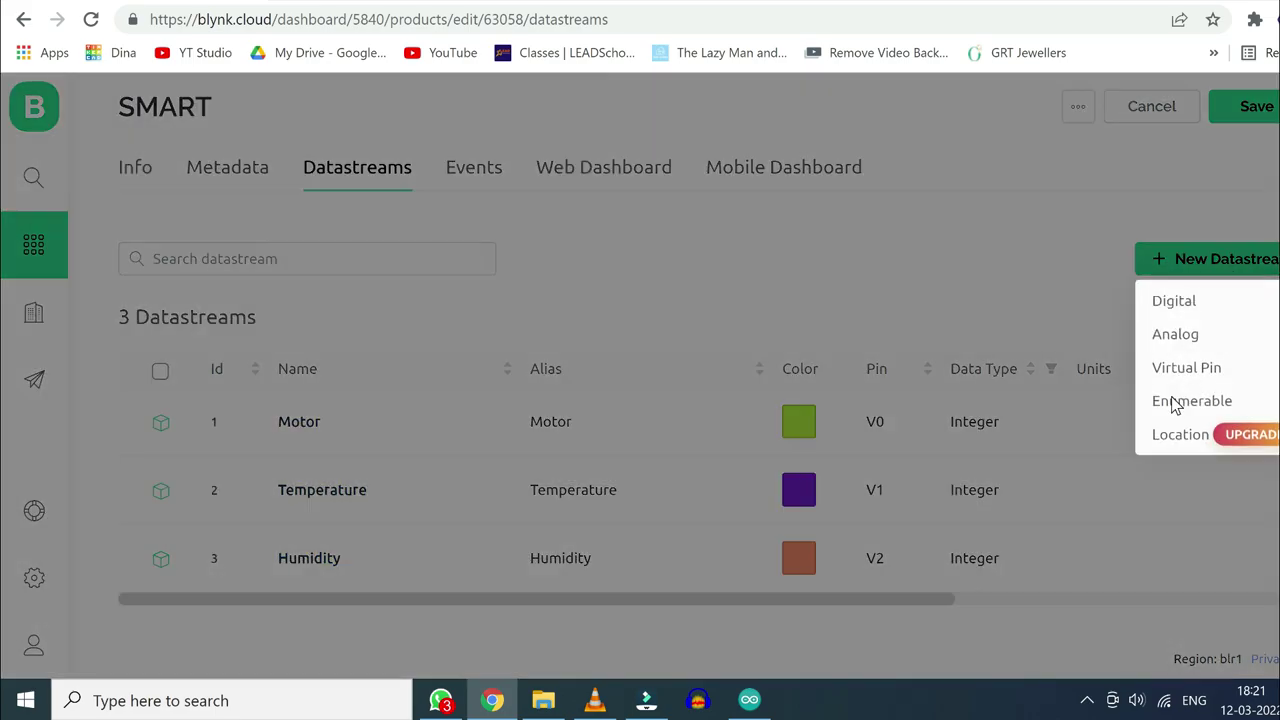
text(Moisture)
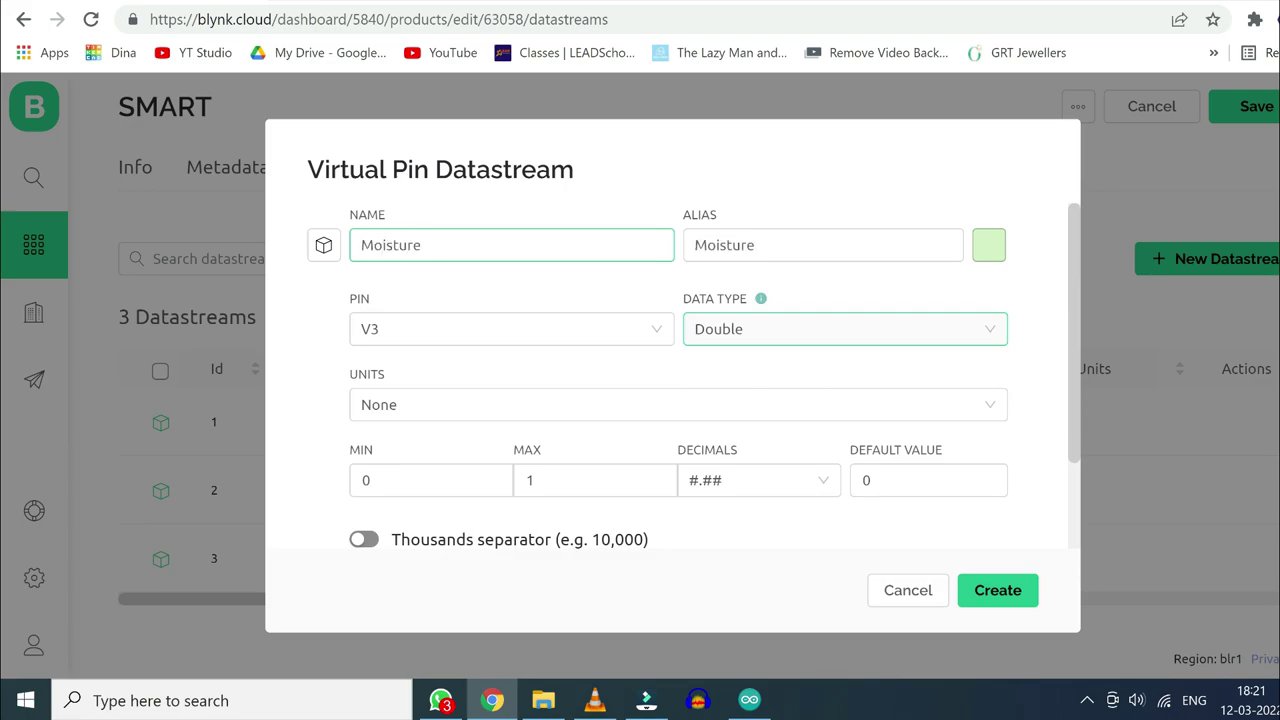
click(760, 329)
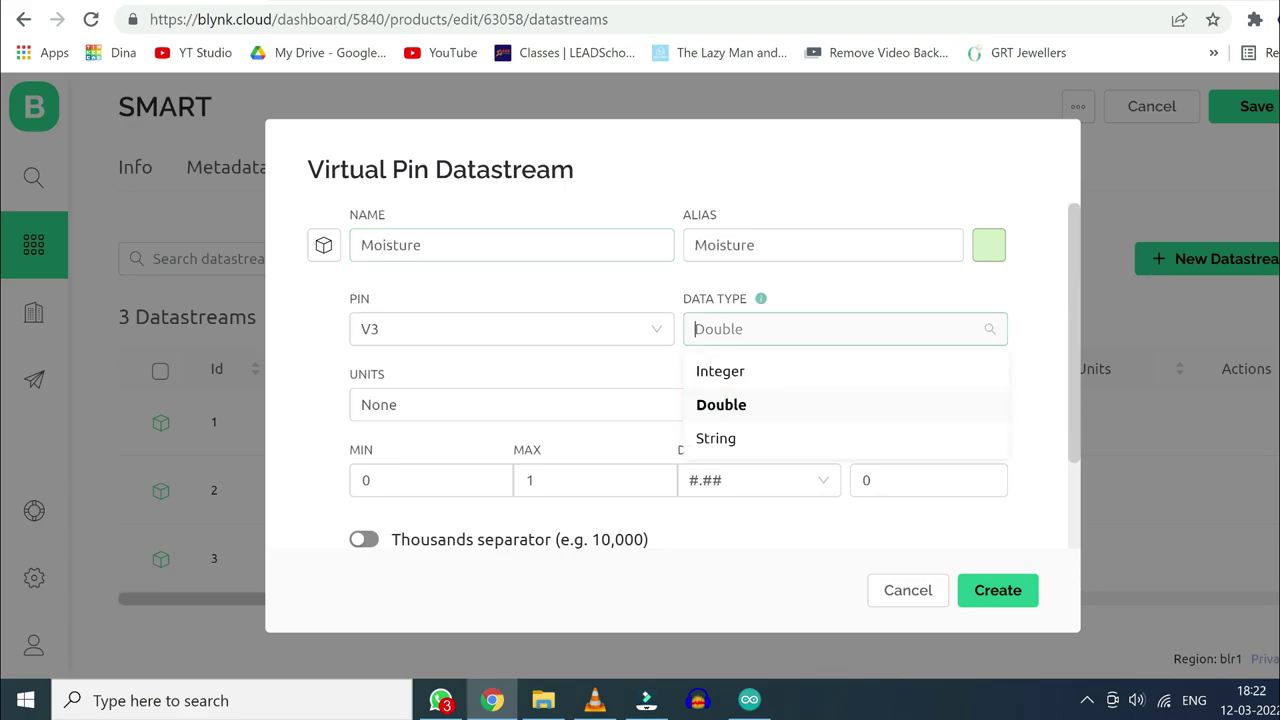
click(746, 369)
click(697, 481)
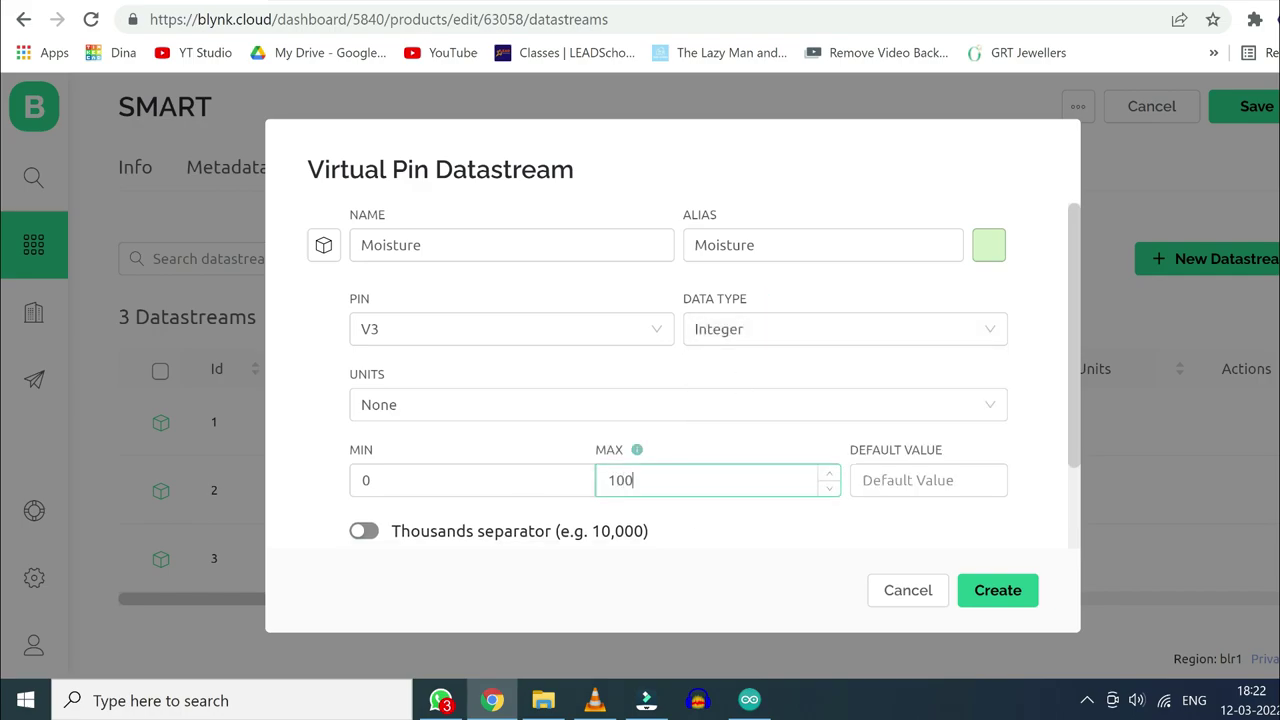
click(860, 481)
text(0)
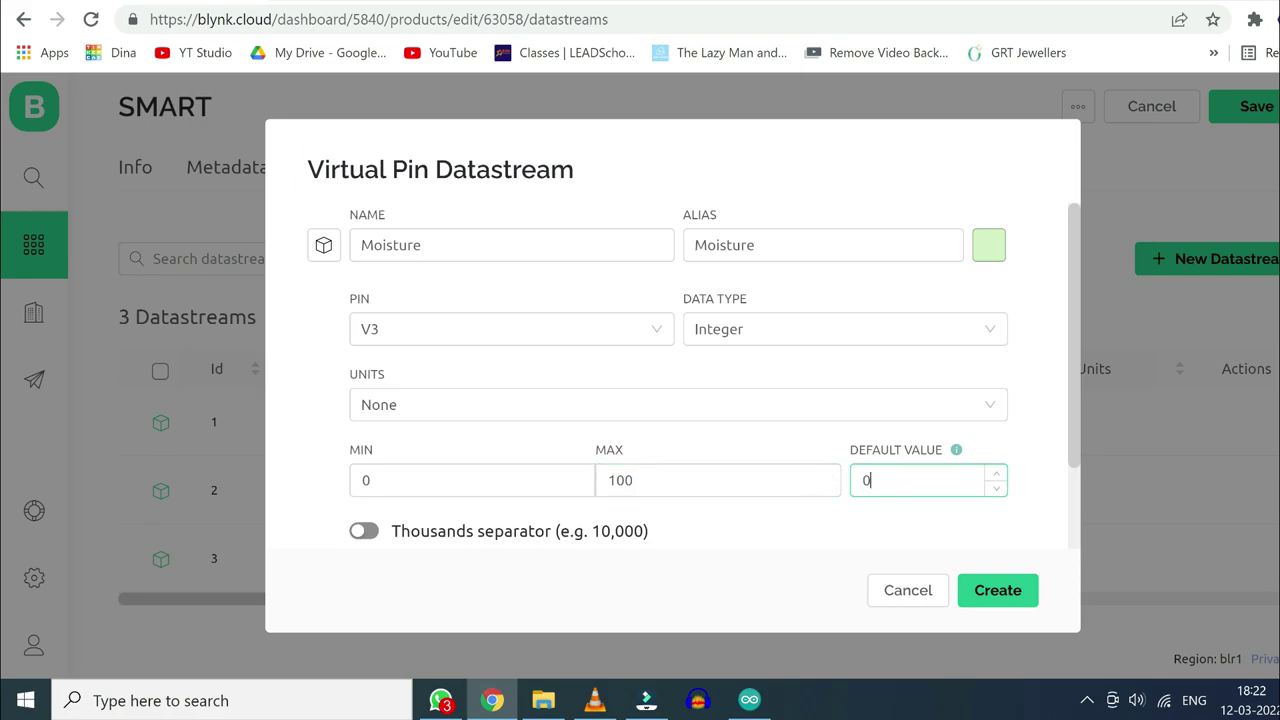
click(997, 591)
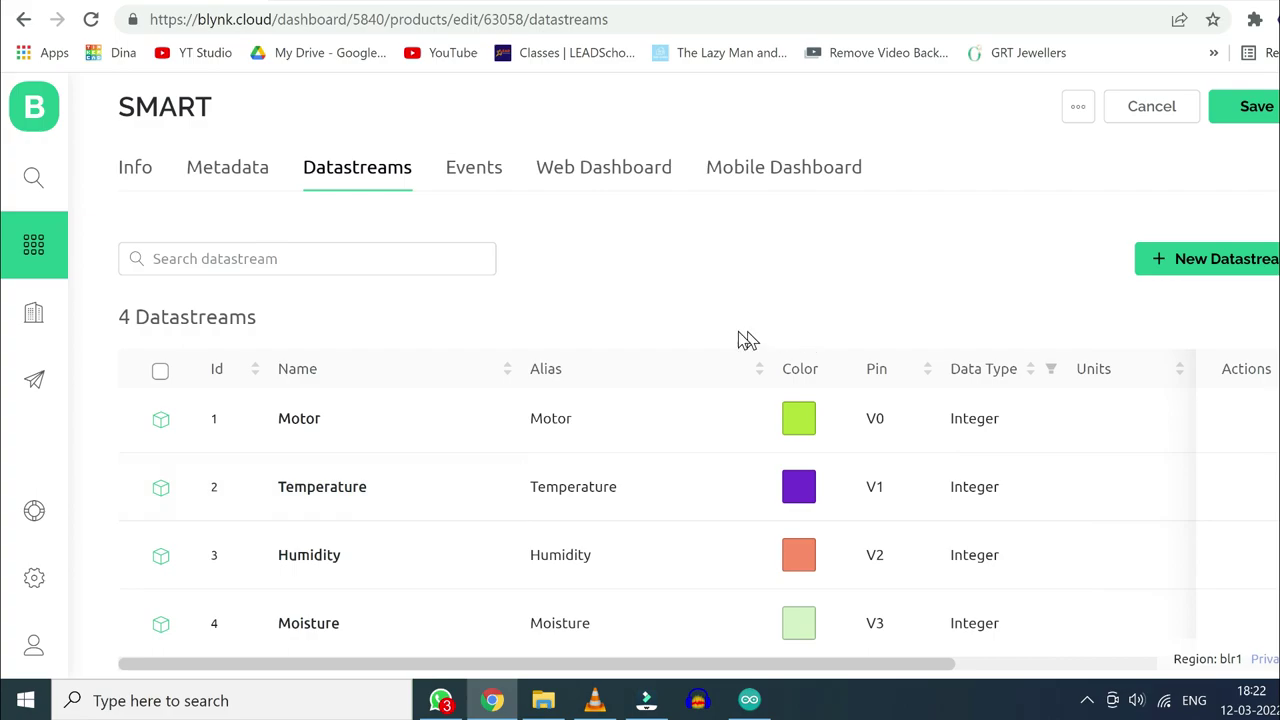
Start a new event for the template with name and code RAIN, type Warning, and sending to the Timeline enabled
click(472, 170)
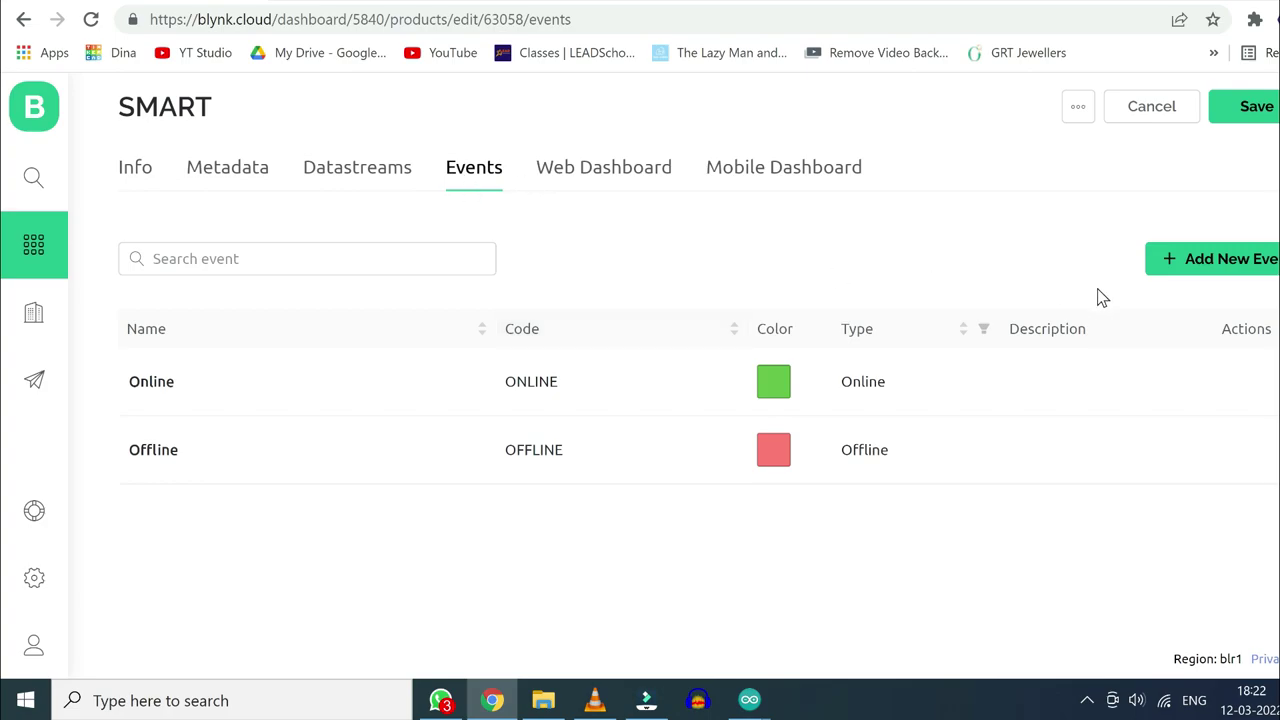
click(1203, 266)
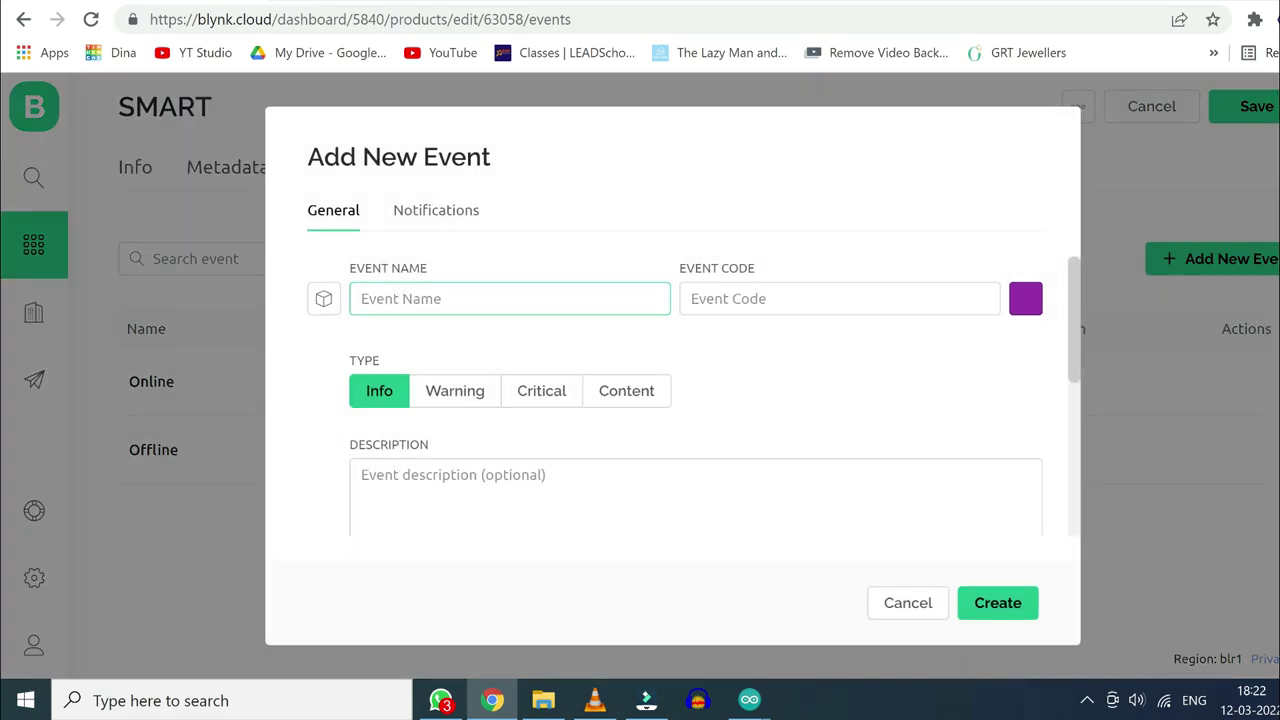
text(RAIN)
key(Tab)
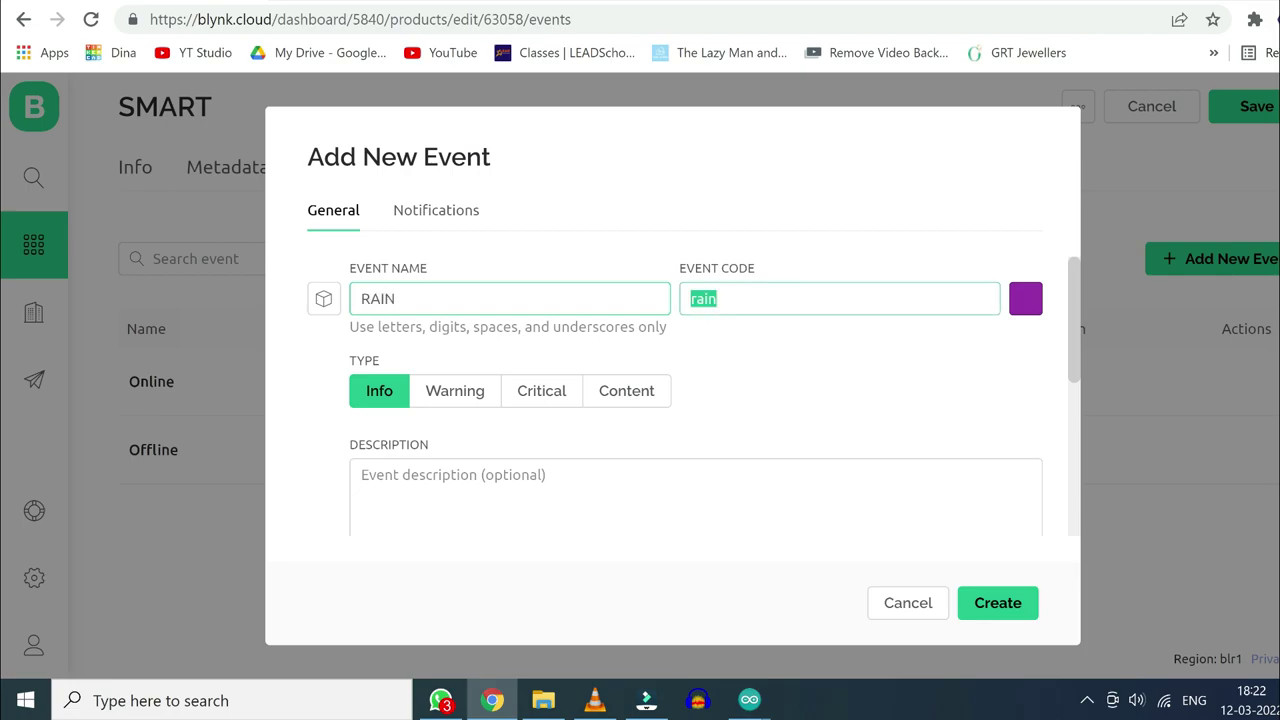
text(RAIN)
click(463, 391)
scroll(474, 414, down, 2)
scroll(477, 434, down, 1)
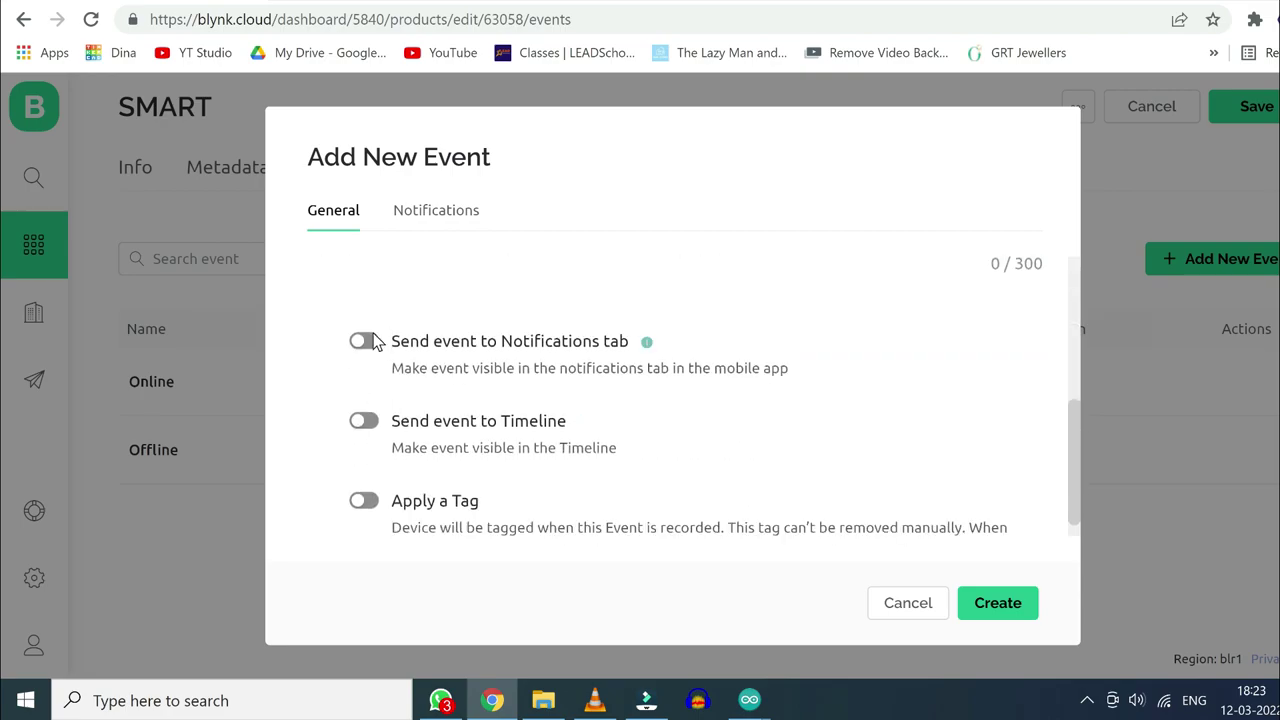
click(371, 425)
Enable notifications for the RAIN event with push to Device Owner and a 1 minute limit period, and create the event
click(437, 222)
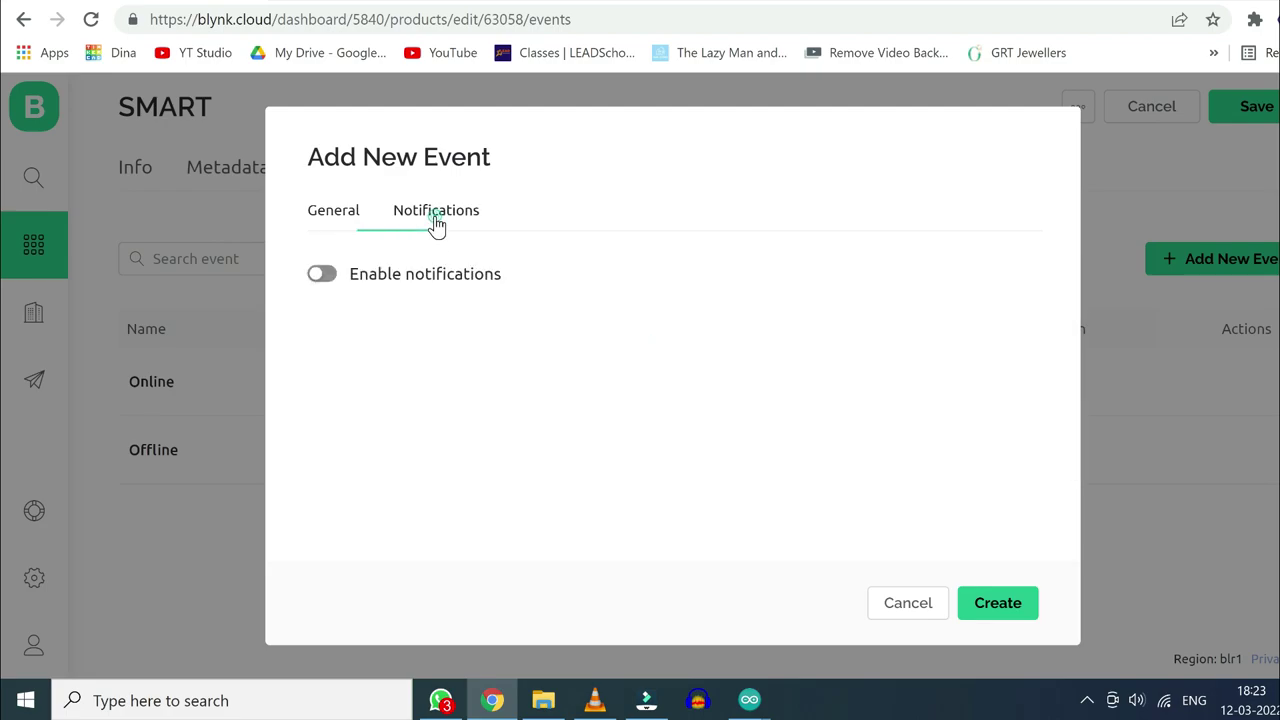
click(322, 274)
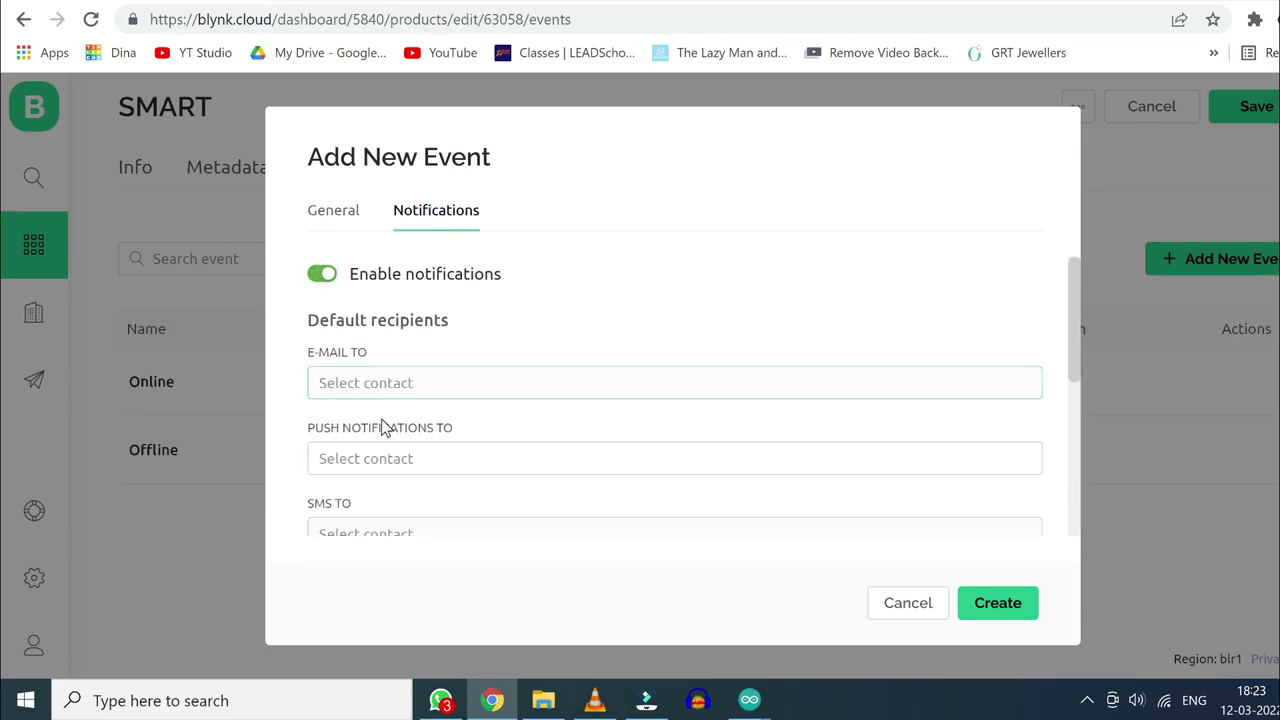
click(371, 509)
scroll(536, 484, down, 3)
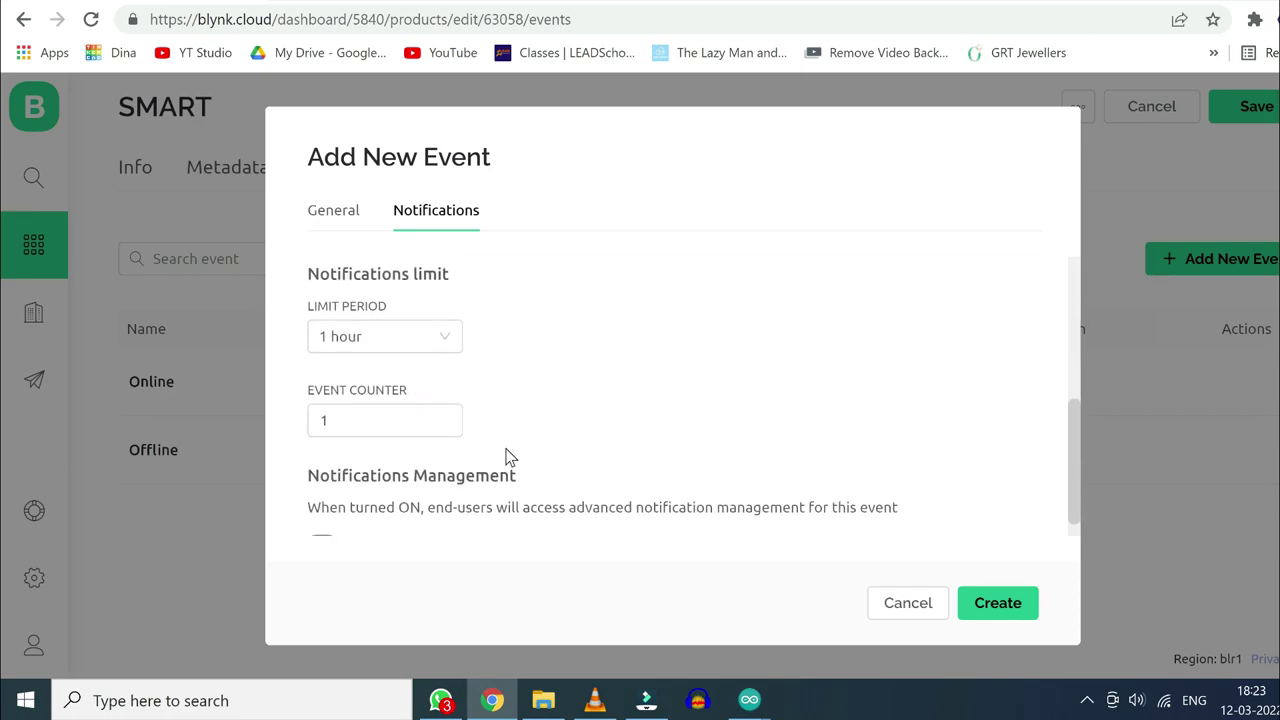
click(437, 348)
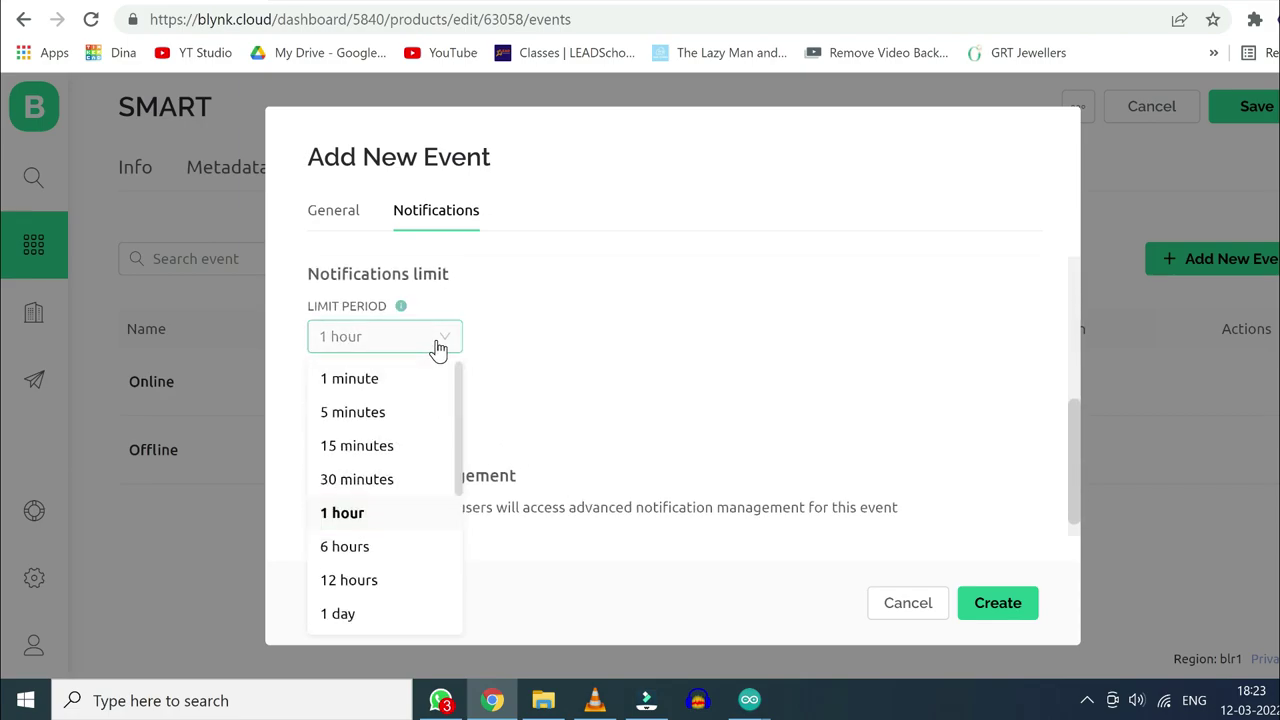
click(380, 380)
scroll(656, 446, down, 1)
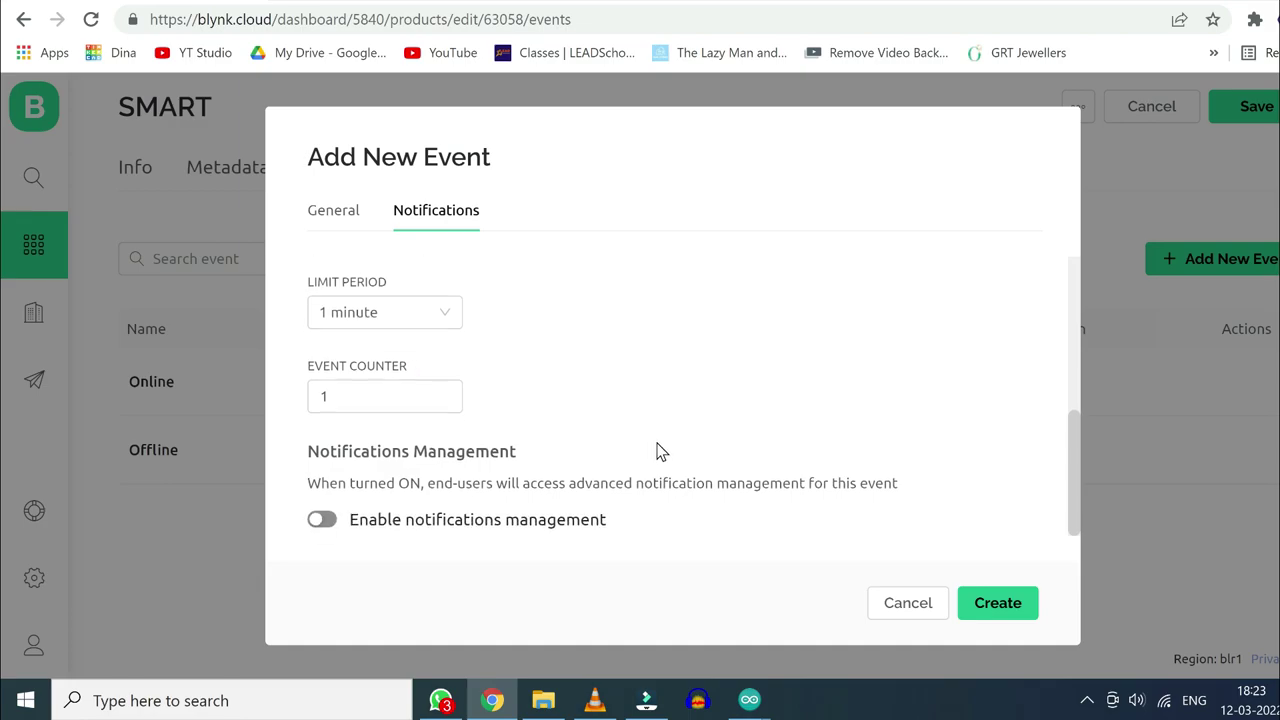
click(968, 610)
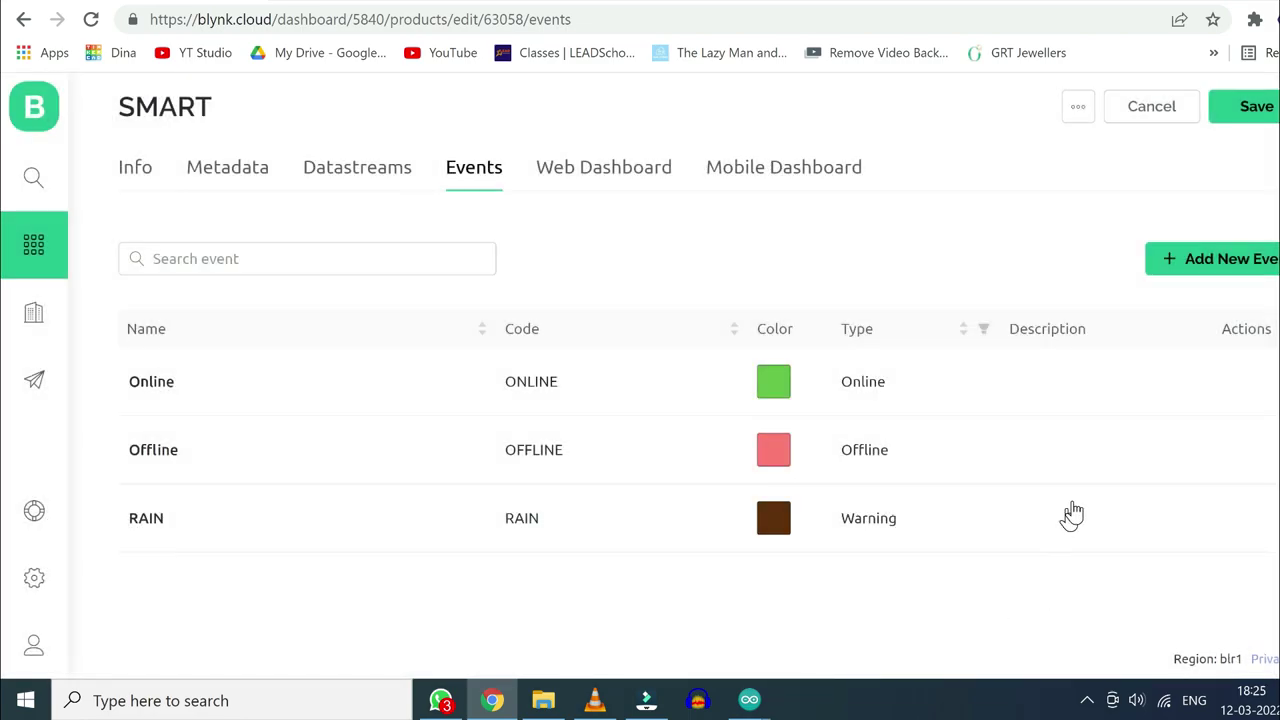
Start another event with name and code PIR, type Warning, sent to both the Notifications tab and the Timeline
click(1188, 263)
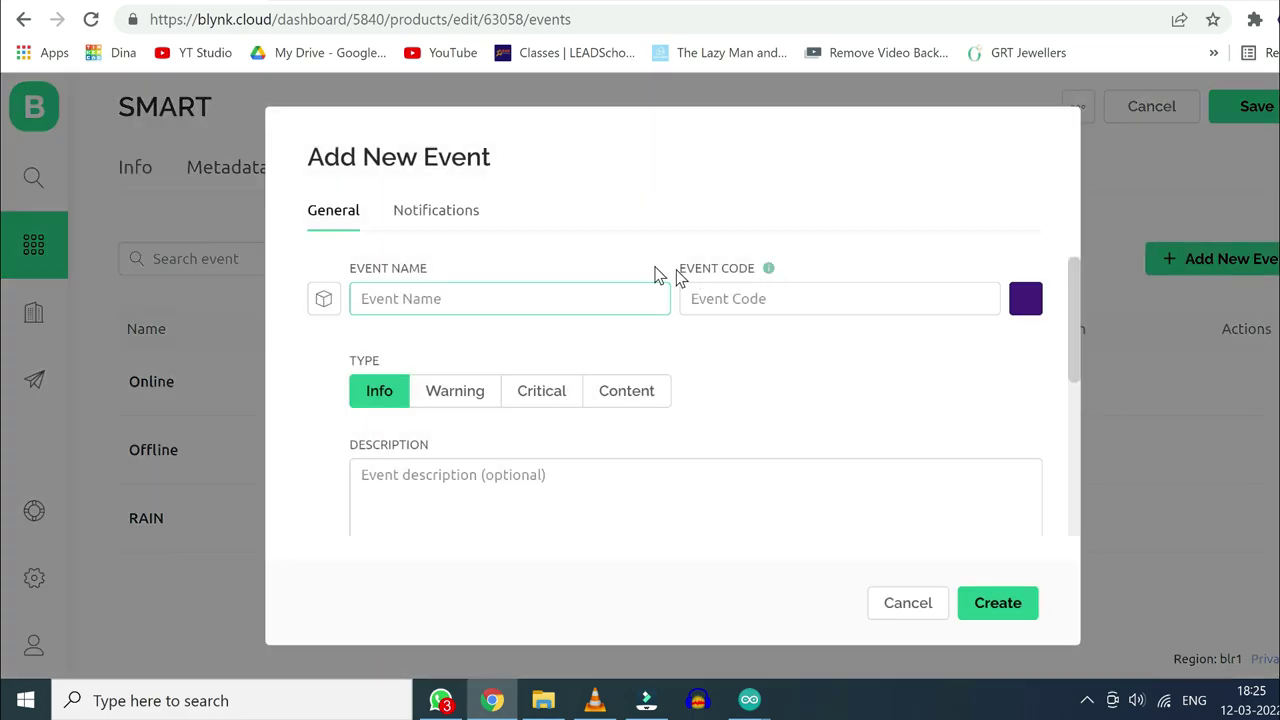
text(PIR)
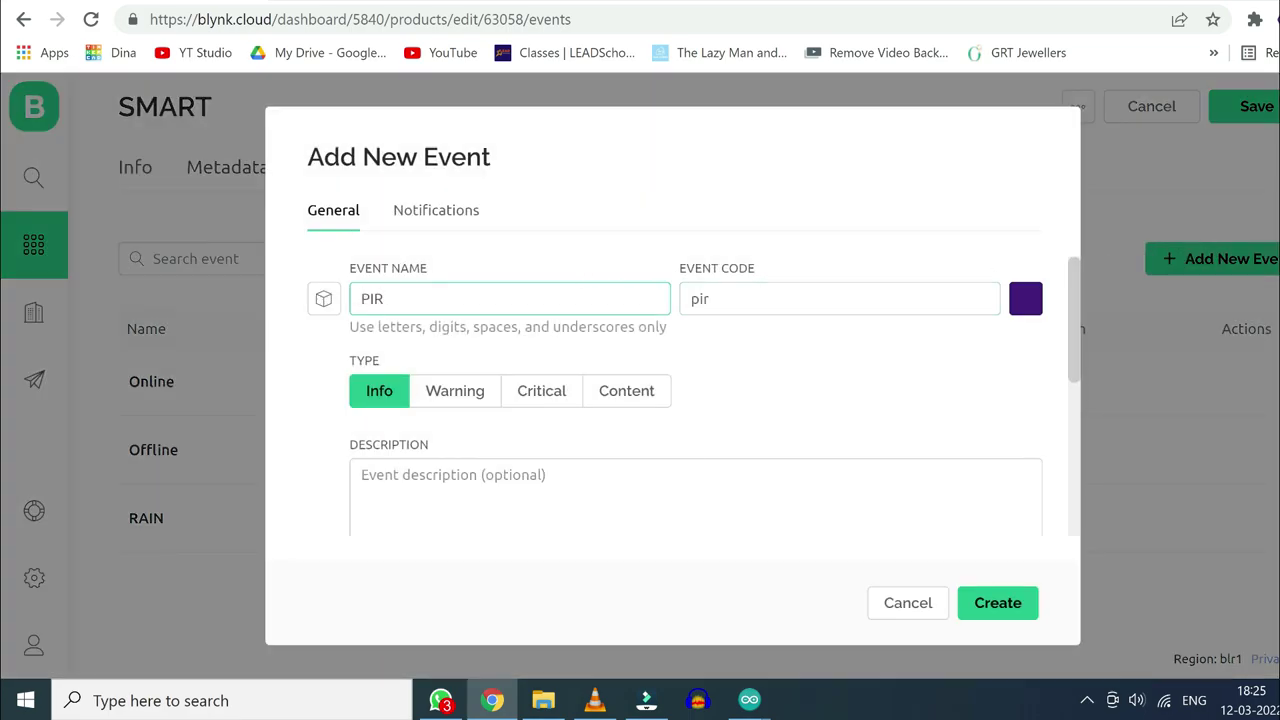
click(710, 299)
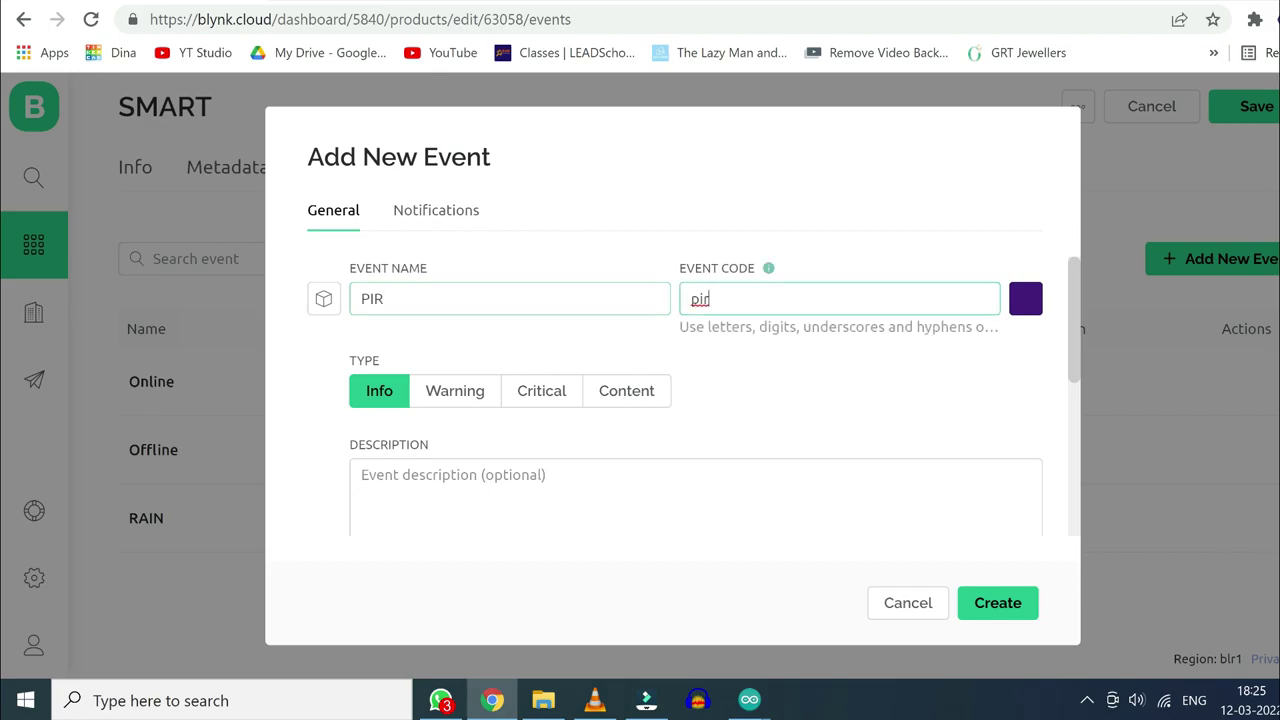
key(BackSpace)
text(PIR)
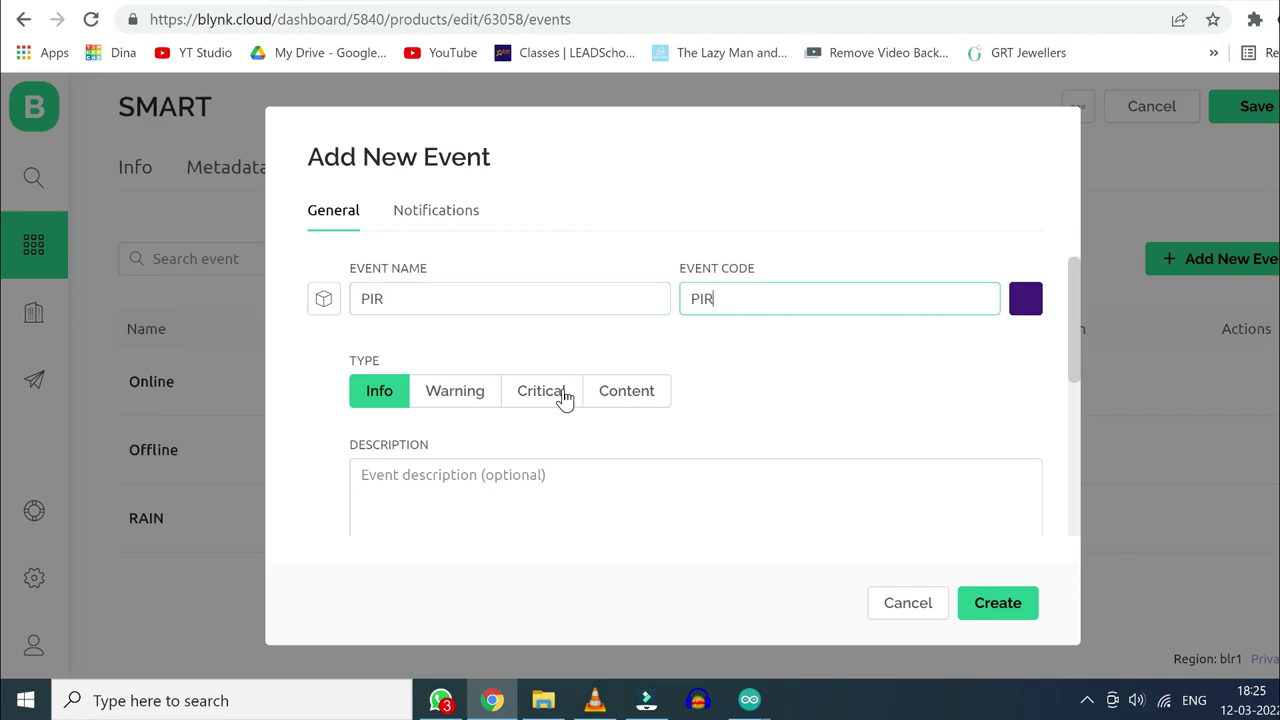
click(477, 403)
scroll(510, 440, down, 2)
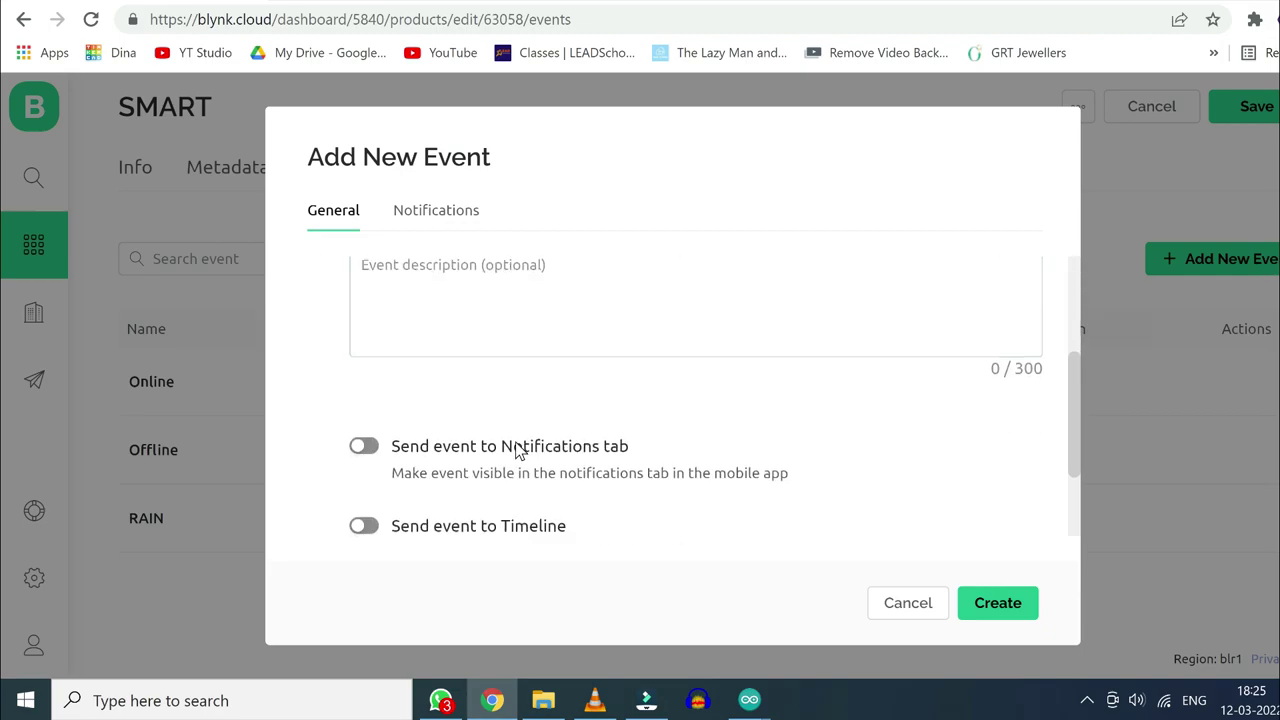
click(364, 446)
click(366, 526)
scroll(370, 520, down, 1)
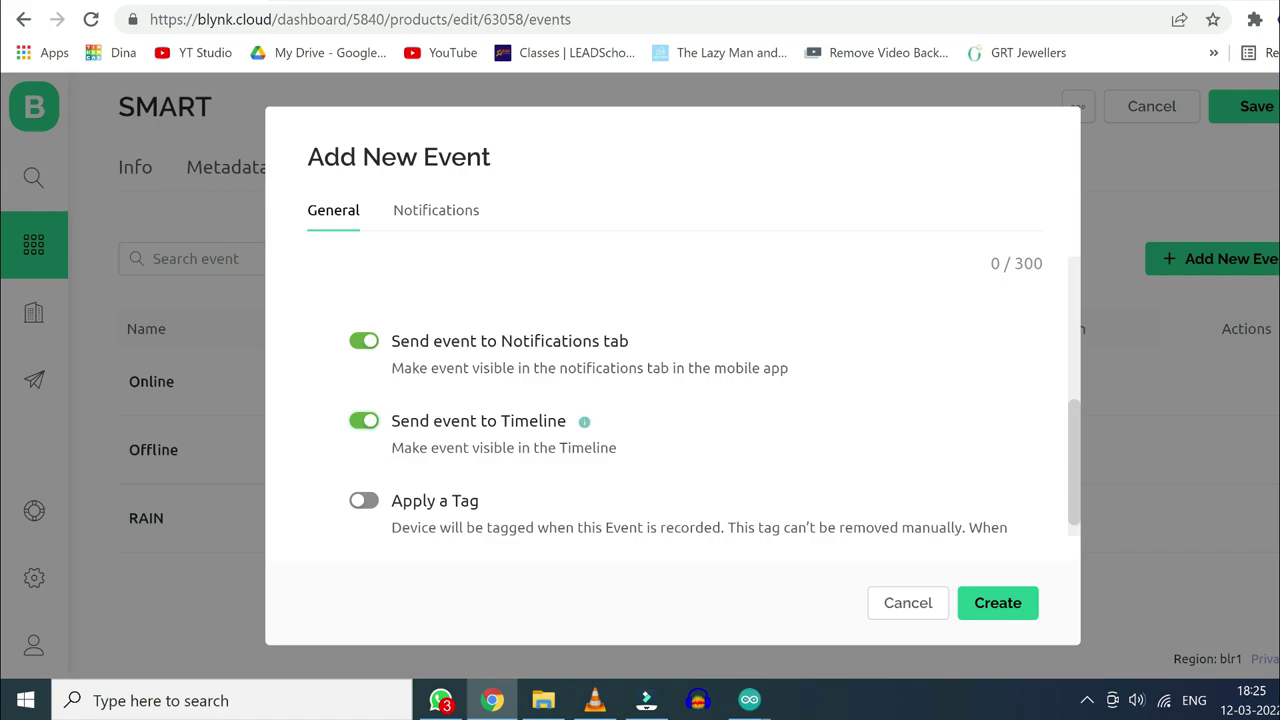
Enable notifications for the PIR event with push to Device Owner and a 1 minute limit period, and create the event
click(430, 212)
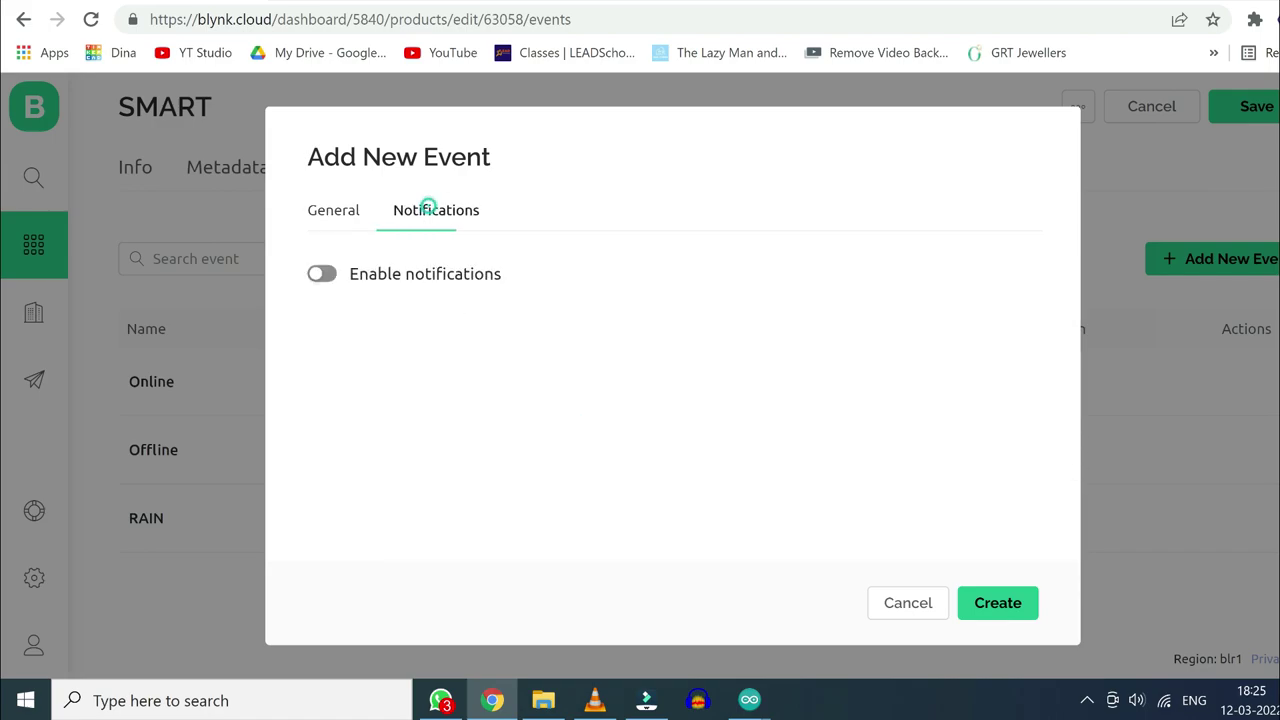
click(322, 274)
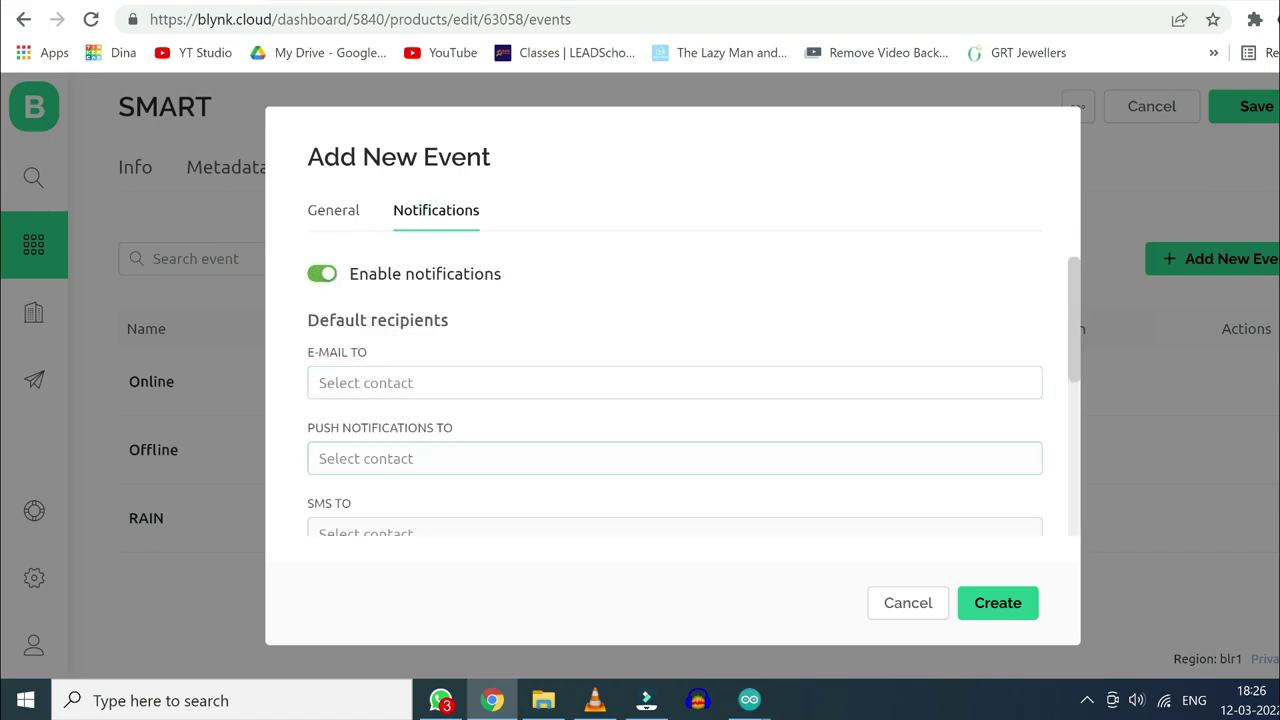
click(378, 460)
click(380, 503)
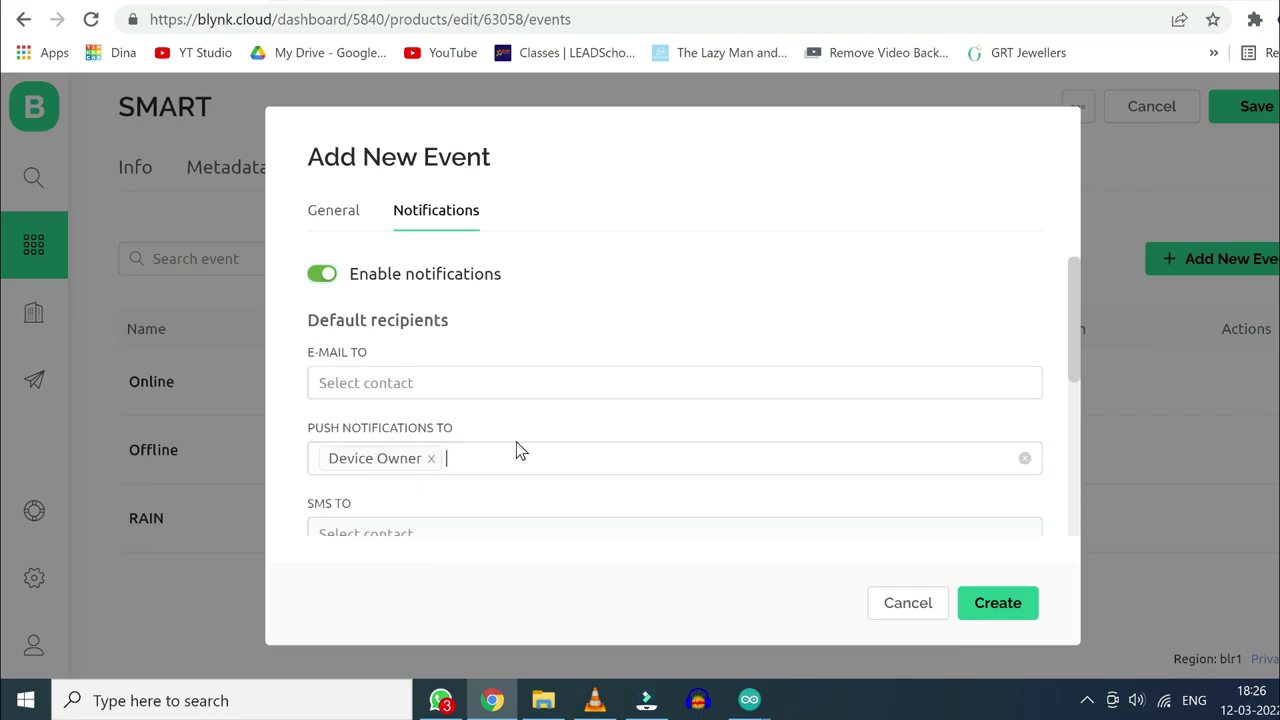
scroll(517, 449, down, 3)
click(368, 340)
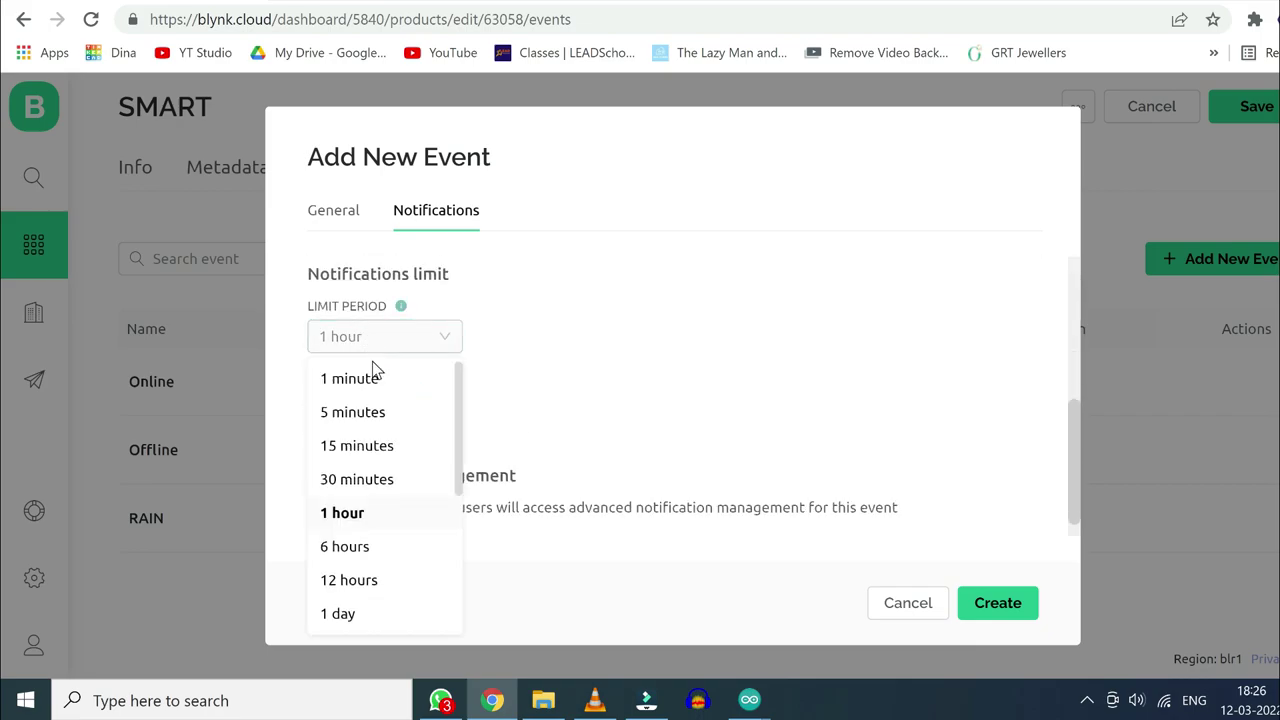
click(369, 380)
scroll(555, 450, down, 1)
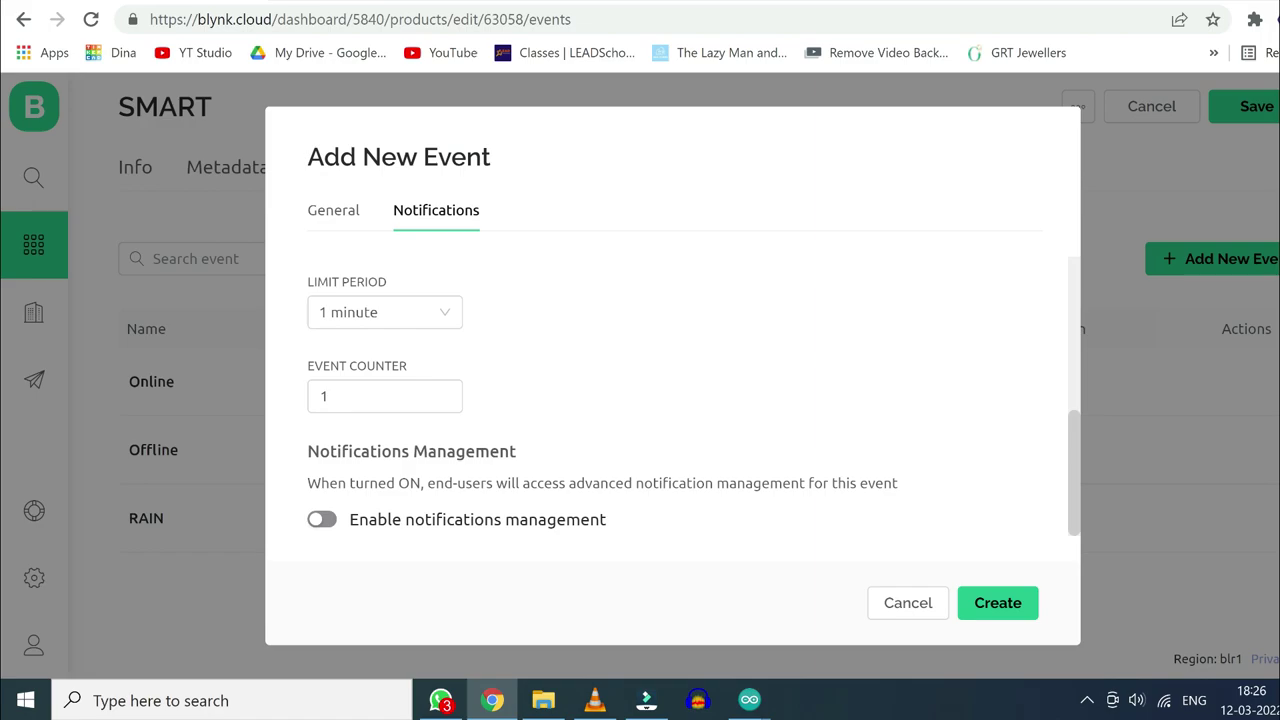
click(982, 602)
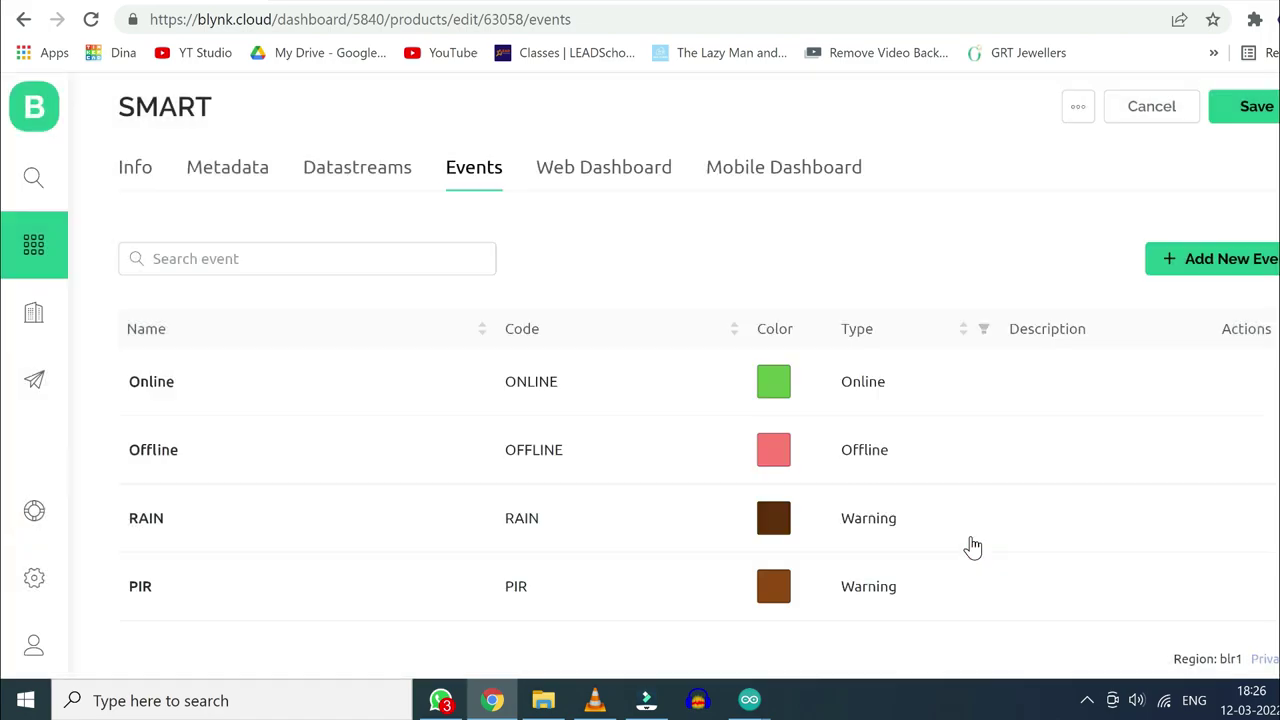
Start a third event named Water with code WATER, type Warning, sent to both the Notifications tab and the Timeline
click(1182, 262)
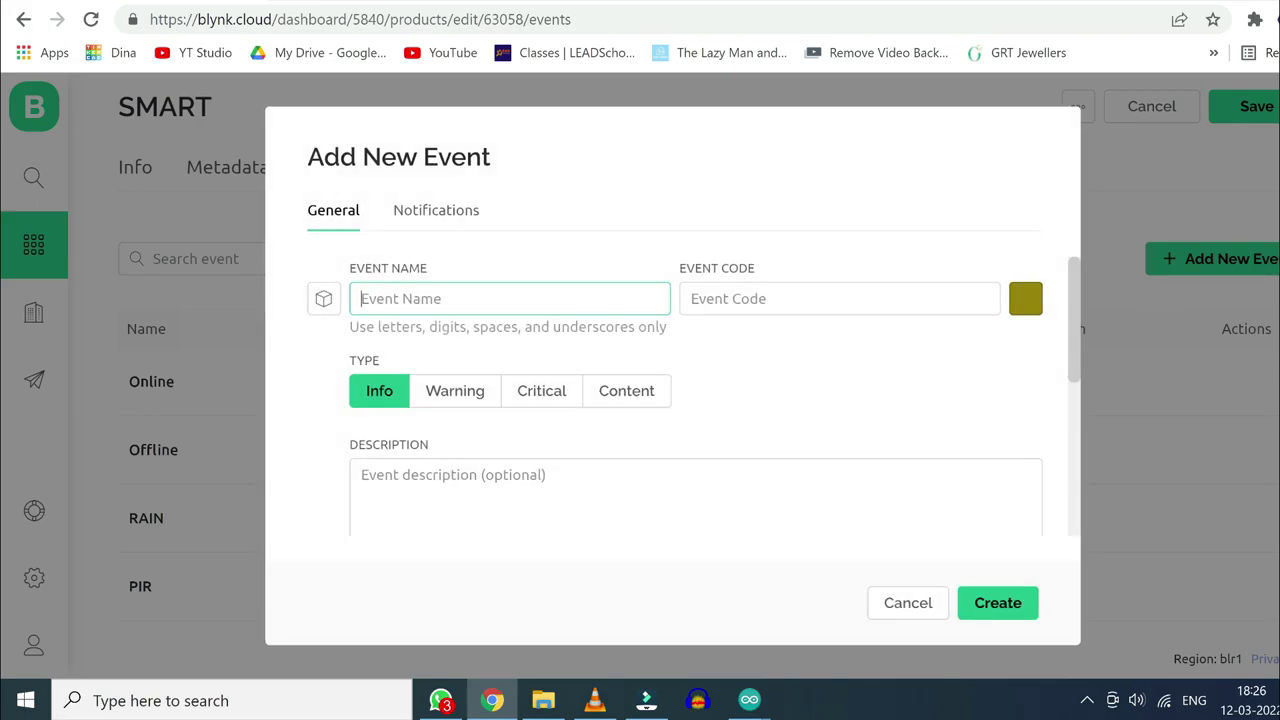
text(Wa)
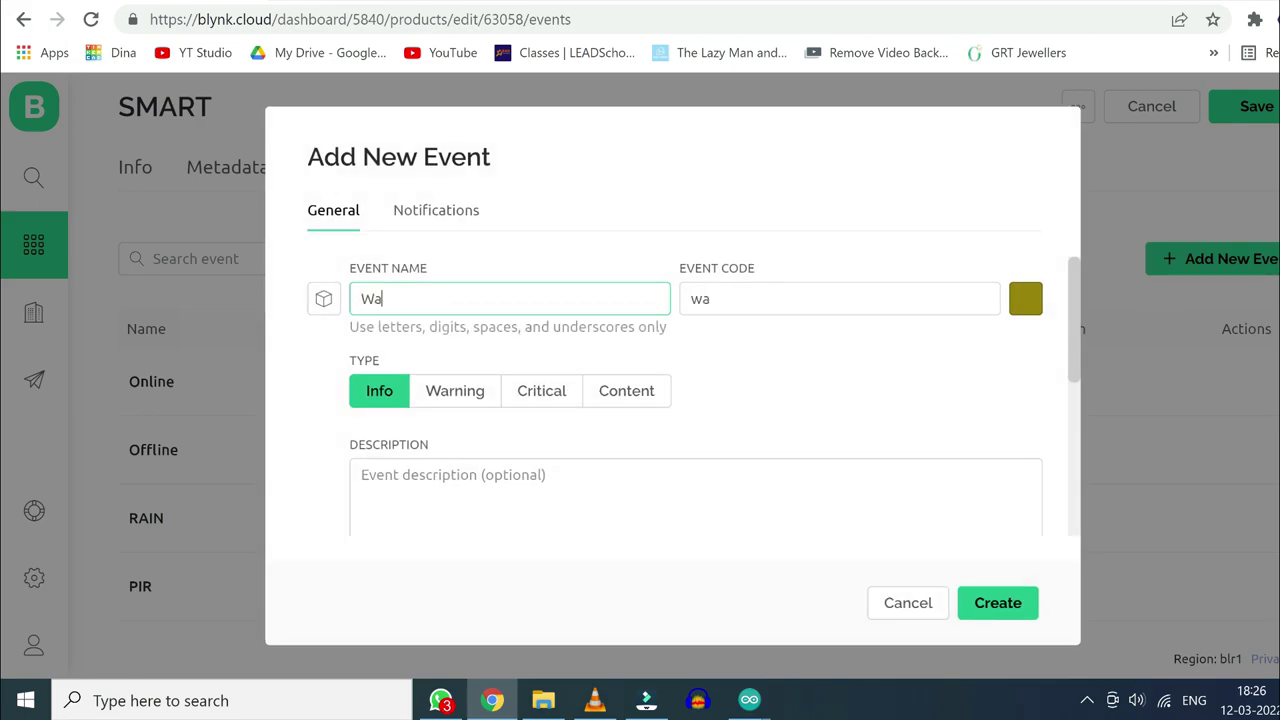
text(ter)
click(734, 298)
key(ctrl+a)
text(W)
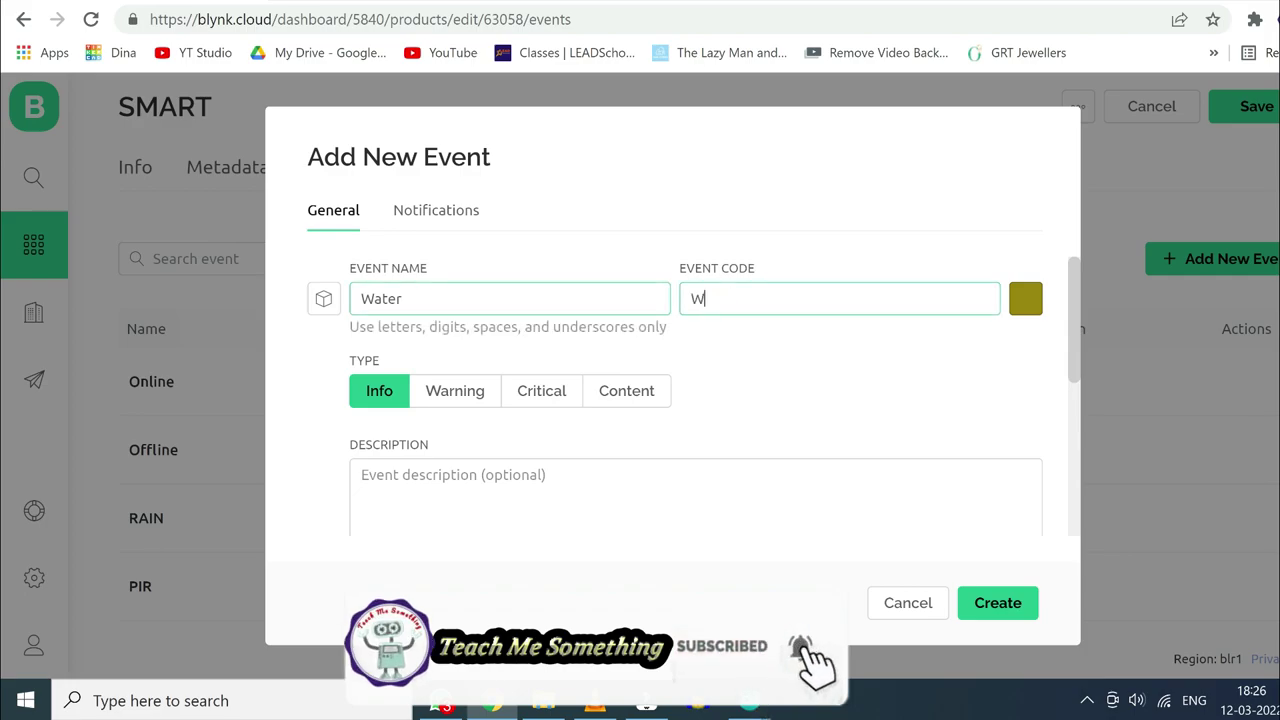
text(ATER)
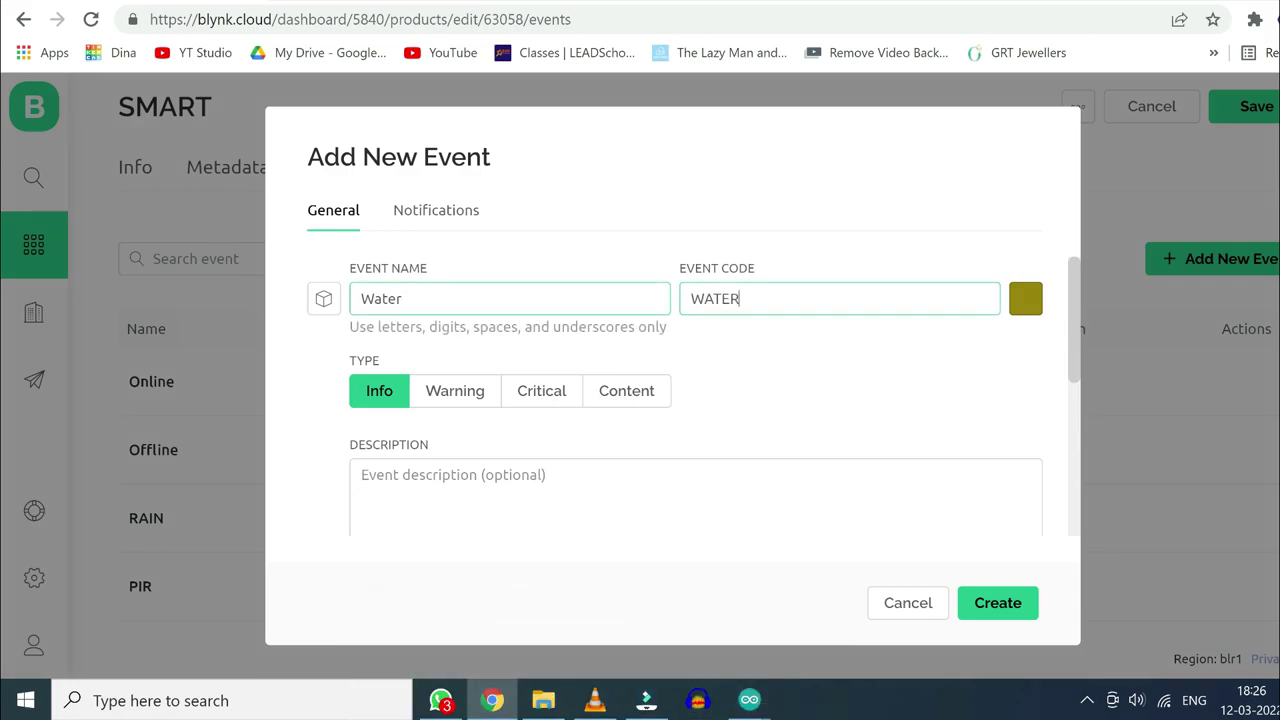
click(453, 398)
scroll(471, 414, down, 2)
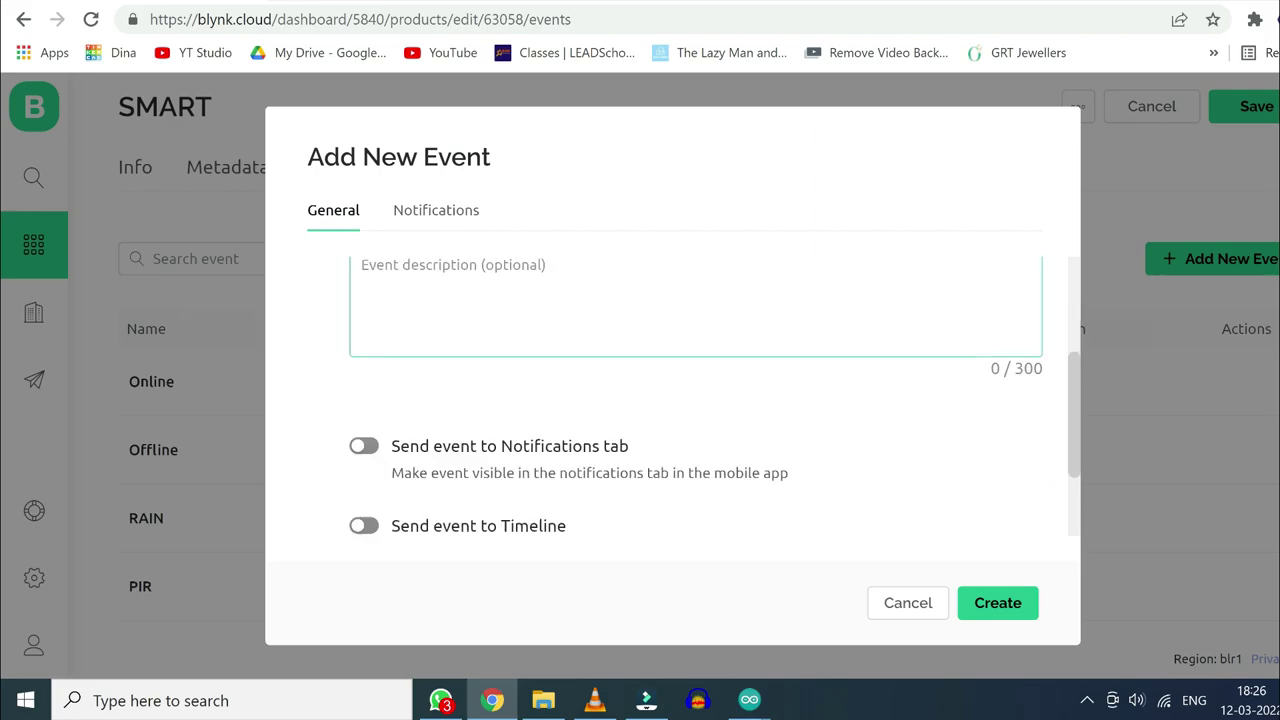
click(366, 448)
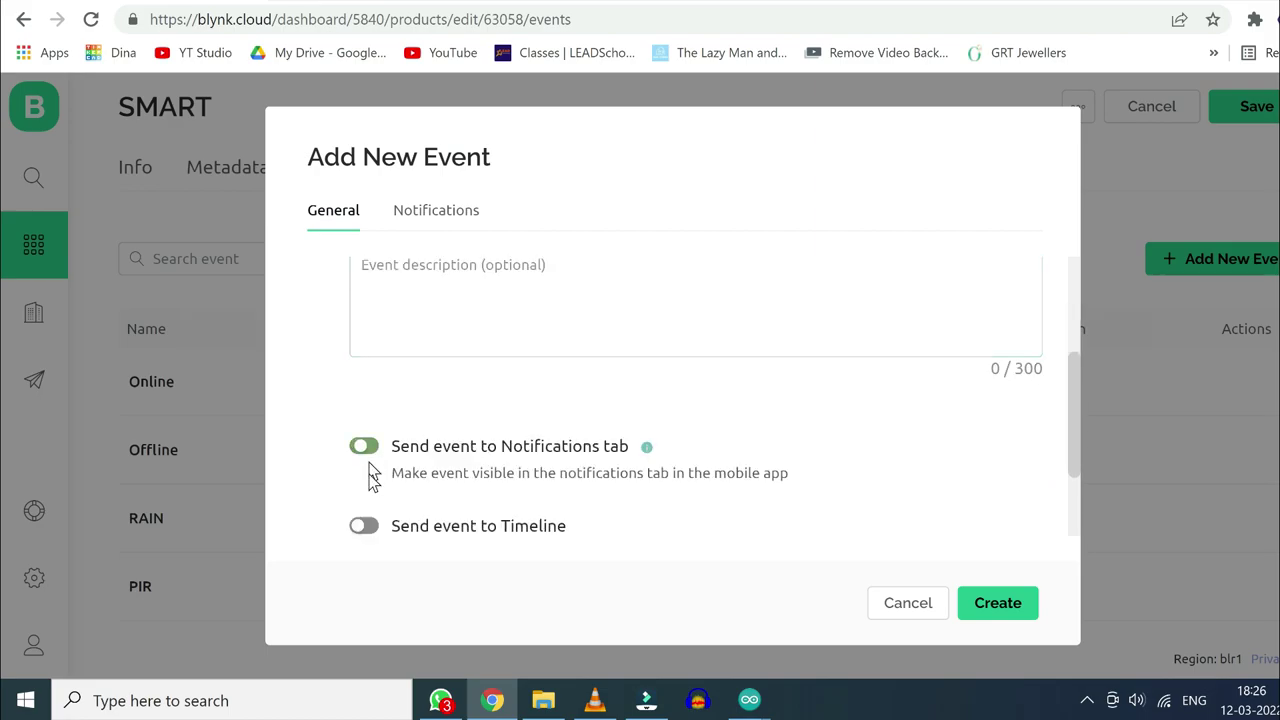
click(368, 527)
scroll(462, 460, down, 1)
Create the Water event with notifications enabled, push to Device Owner and a 1 minute limit period, and save the template
click(447, 212)
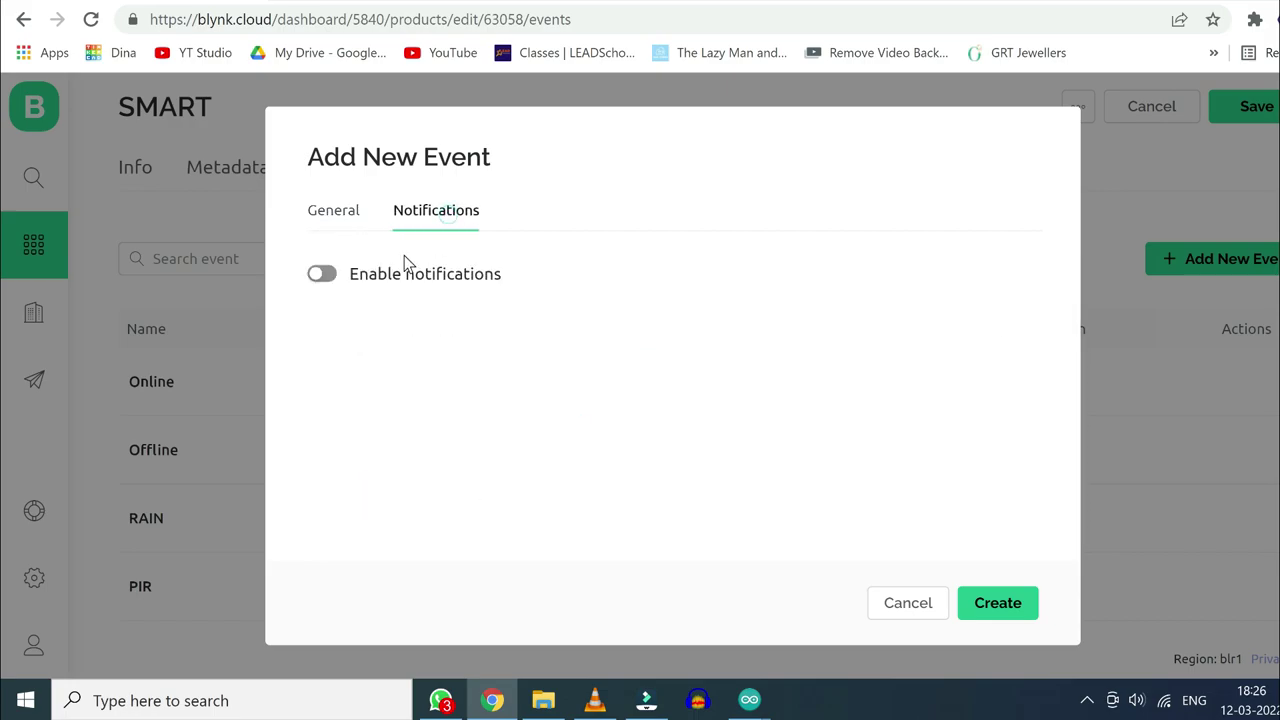
click(322, 275)
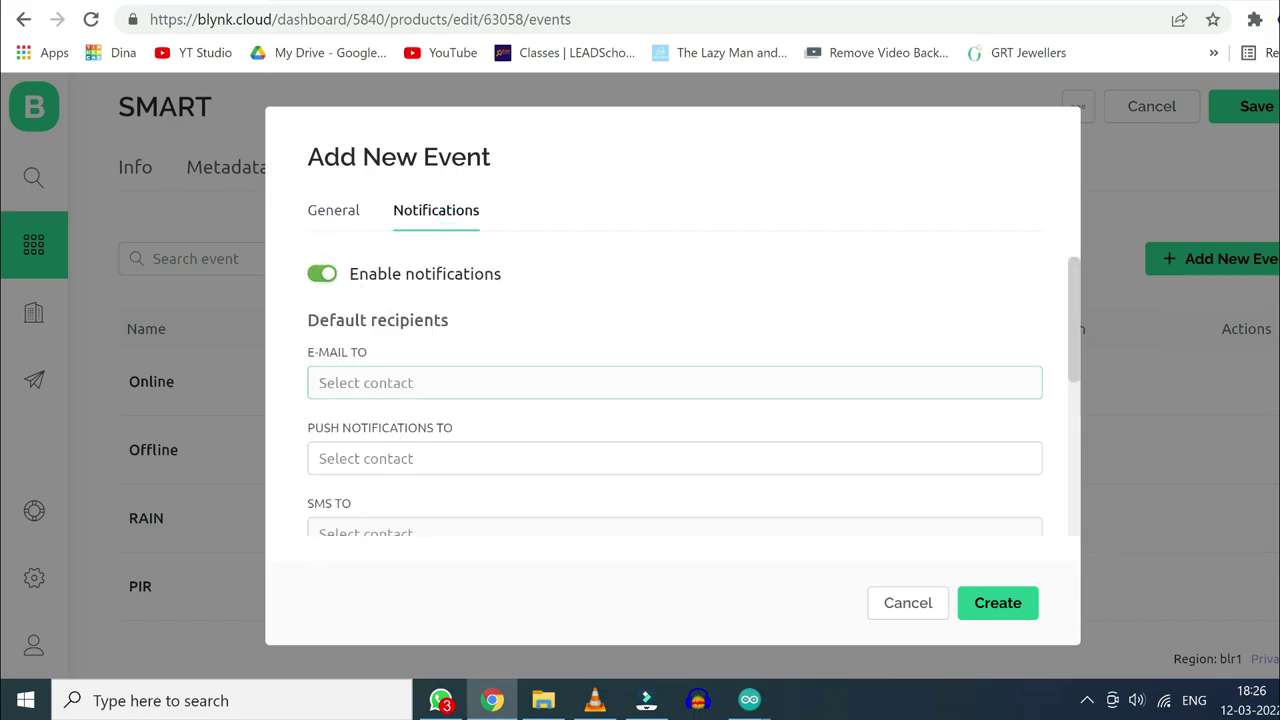
click(370, 458)
click(368, 502)
scroll(469, 461, down, 1)
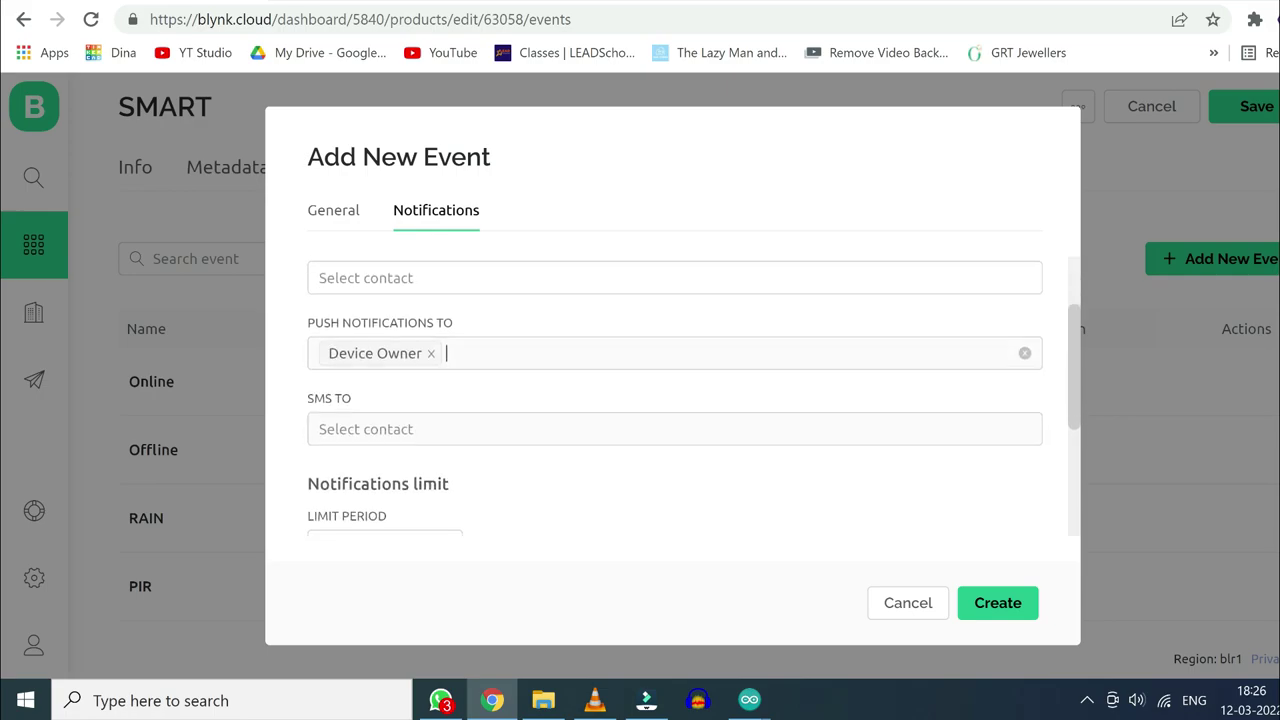
scroll(469, 461, down, 1)
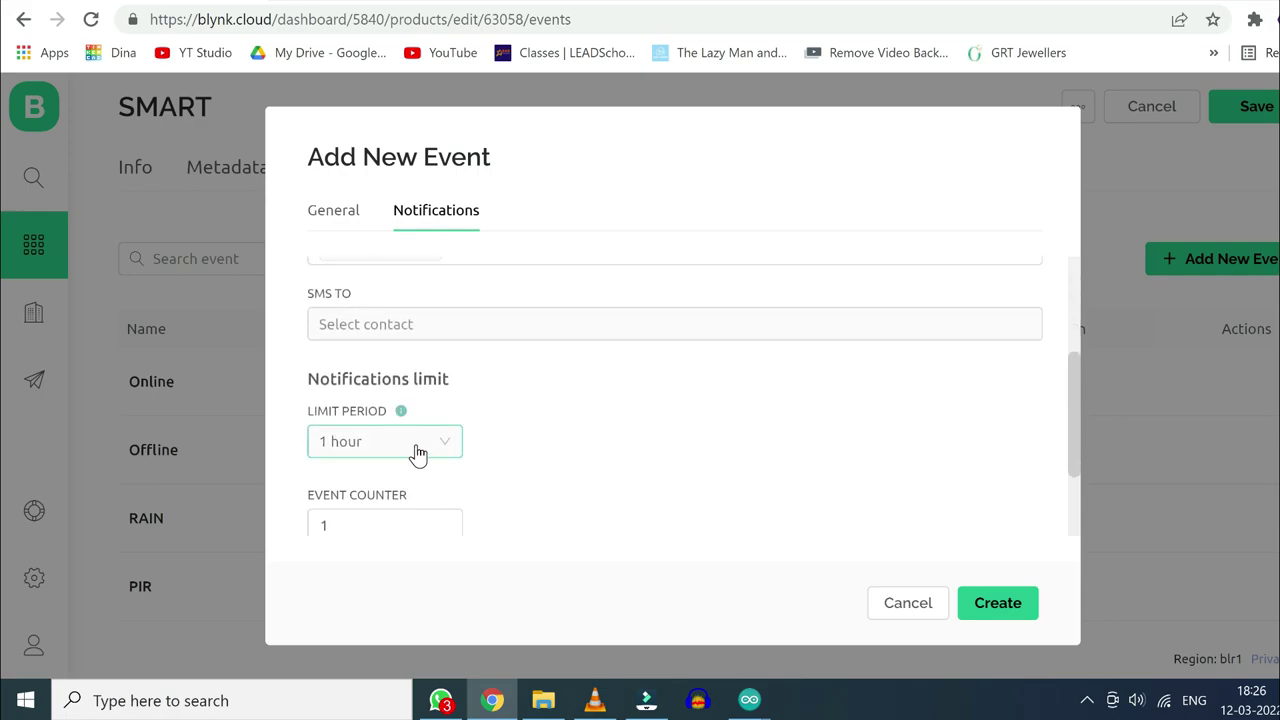
click(421, 450)
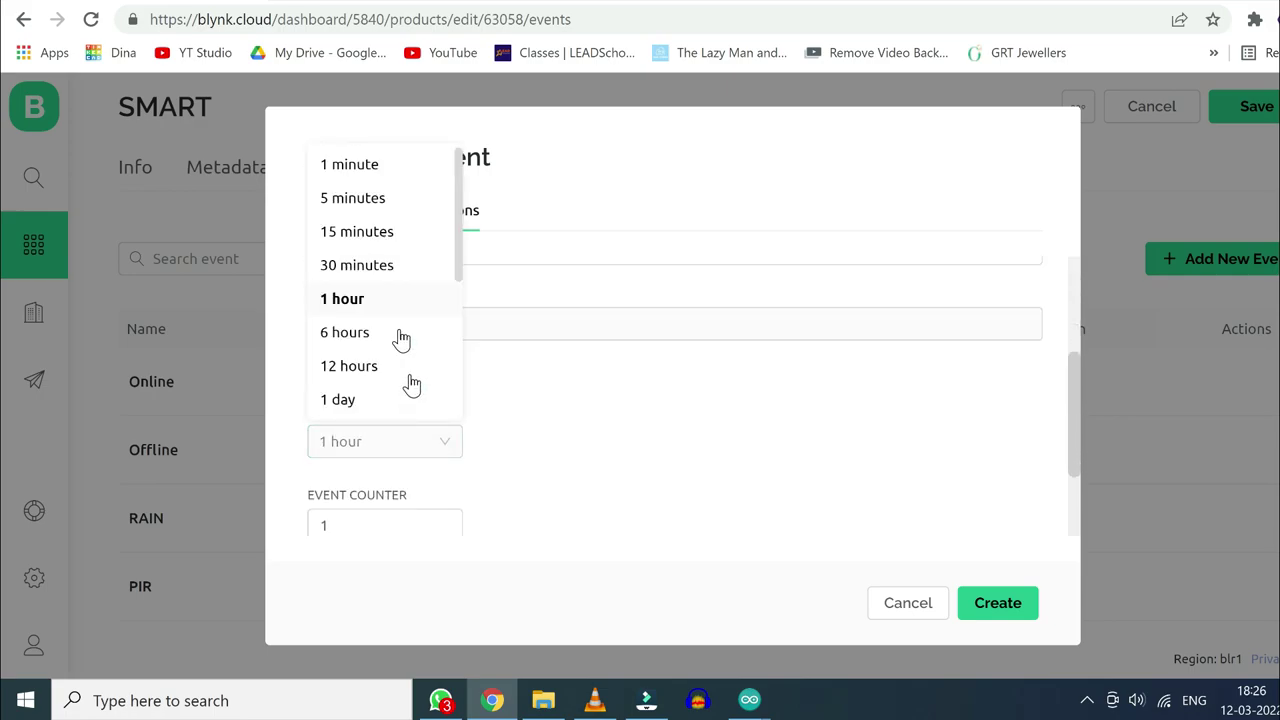
click(358, 178)
click(997, 603)
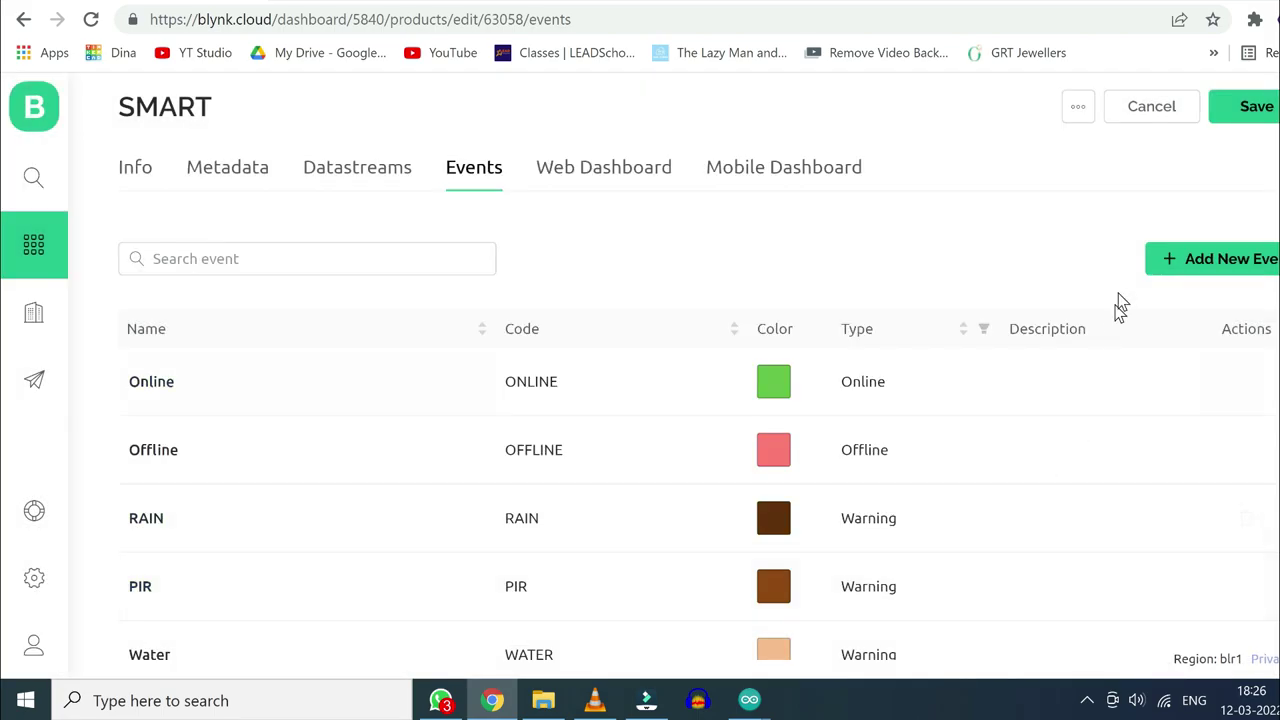
click(1245, 106)
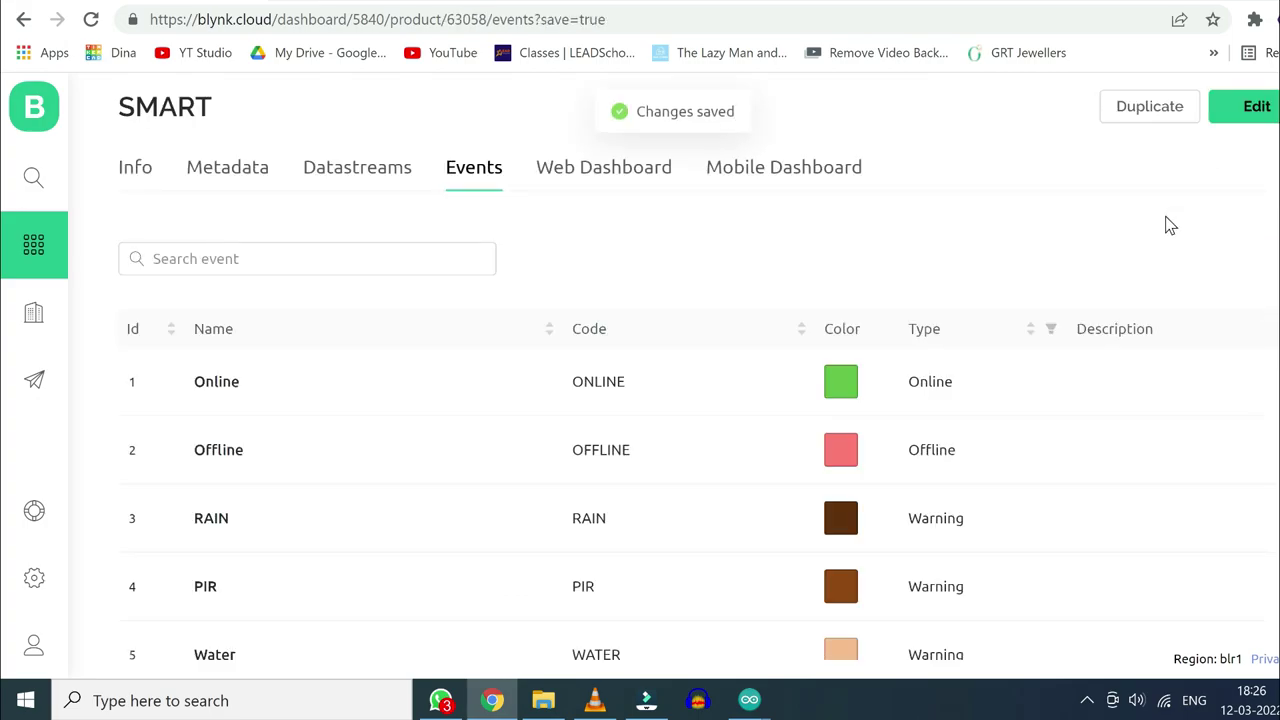
Create a new device from the SMART template with the device name SMART
click(38, 200)
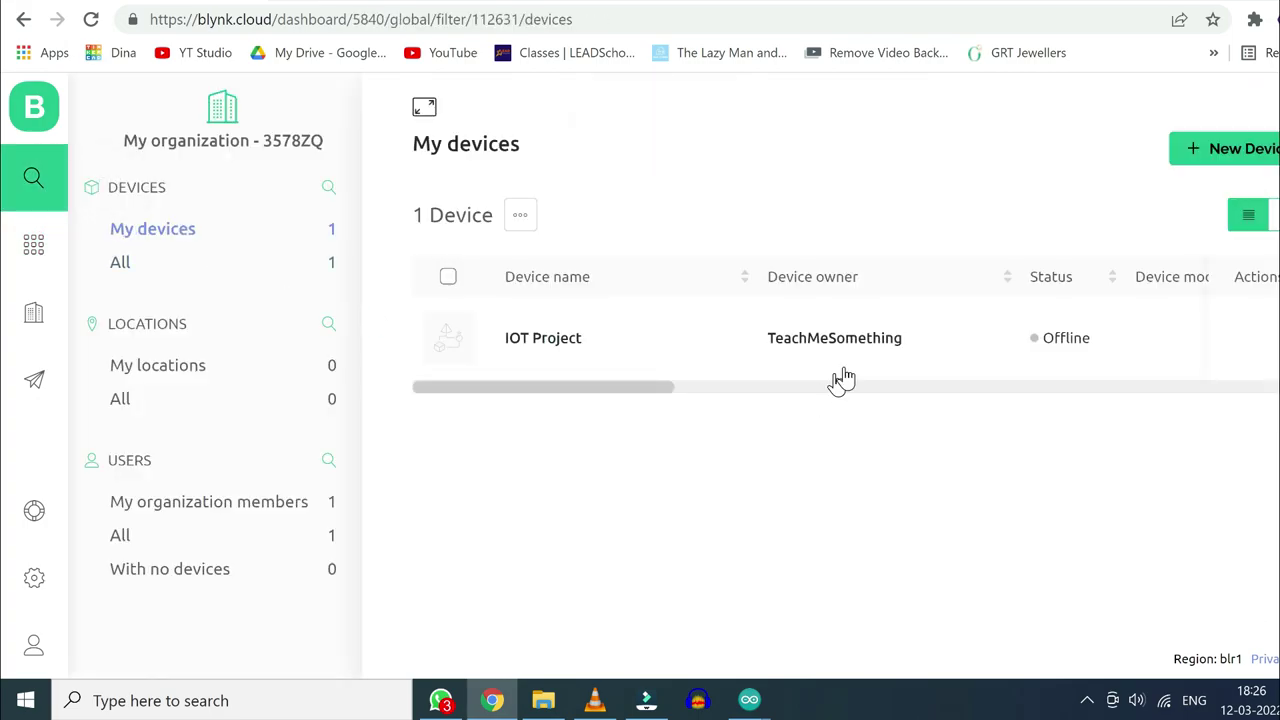
click(1203, 160)
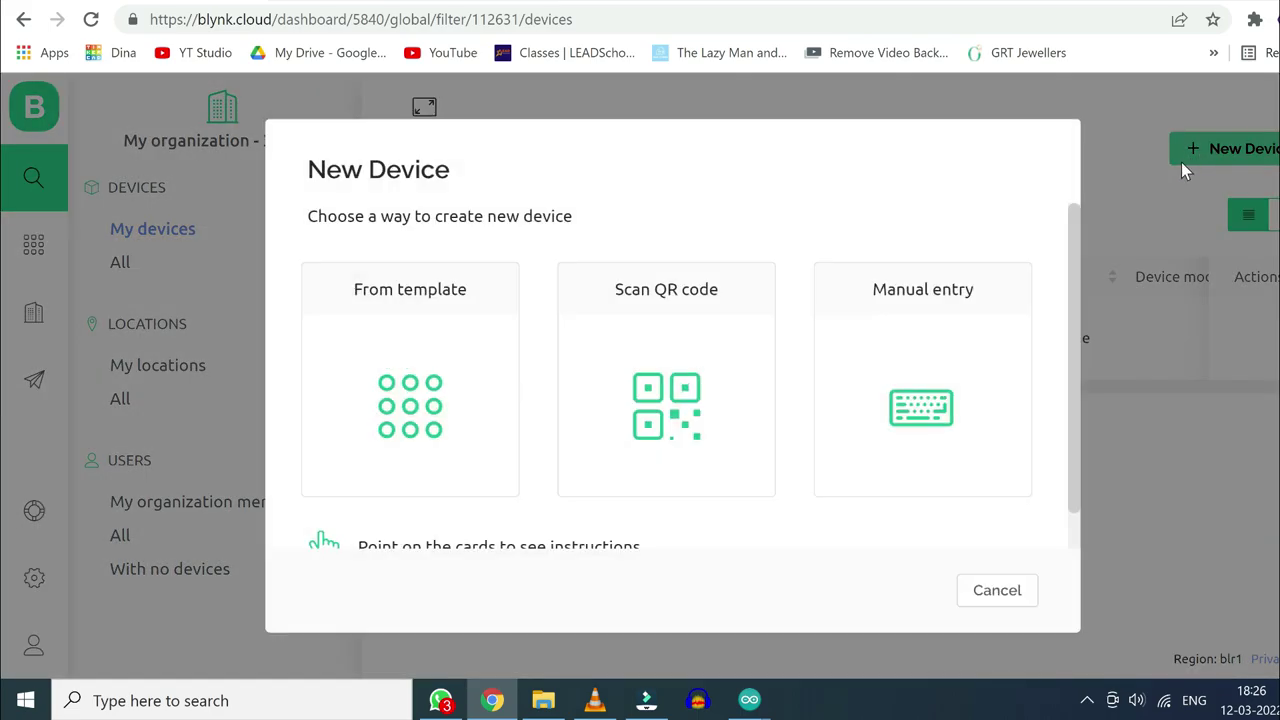
click(425, 410)
click(520, 355)
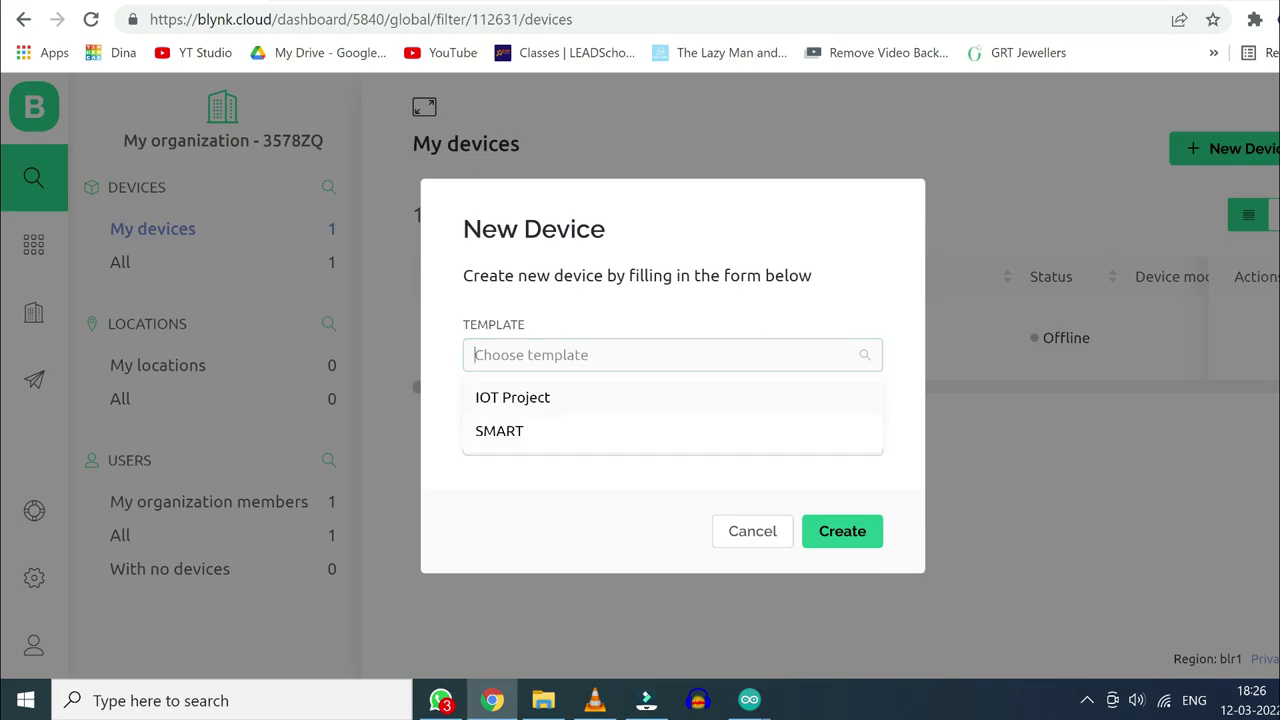
click(512, 432)
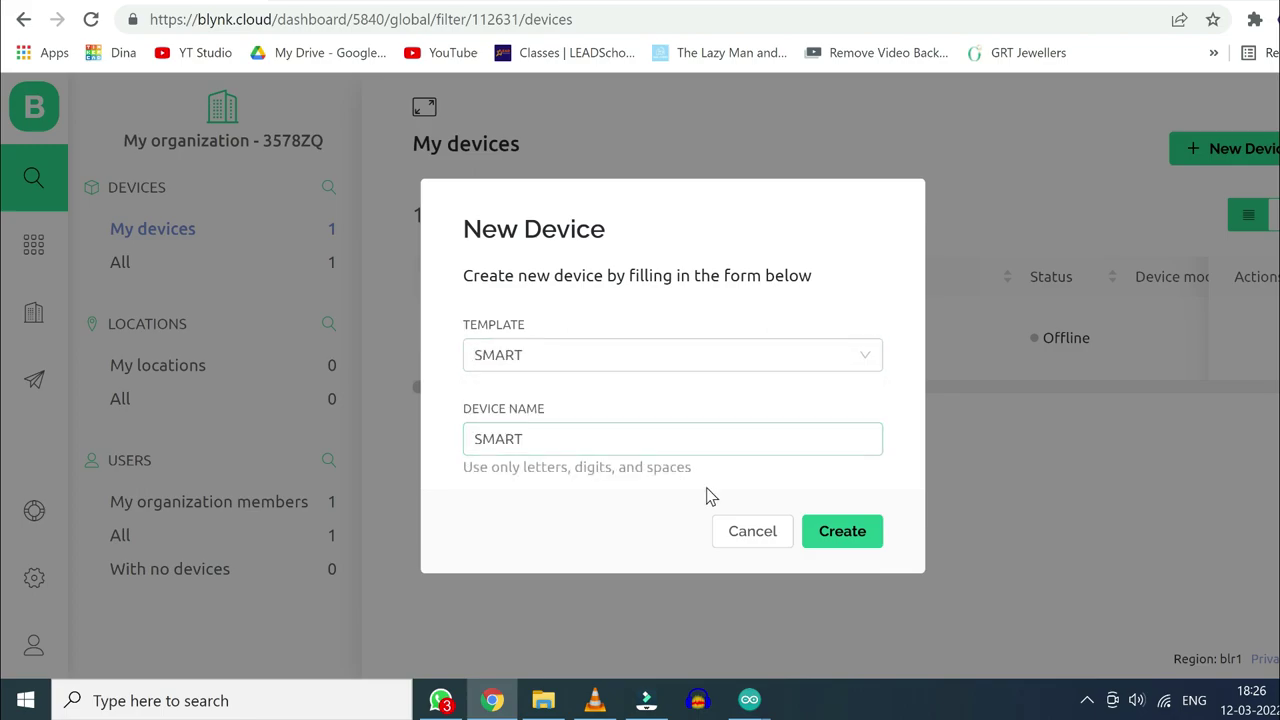
click(852, 538)
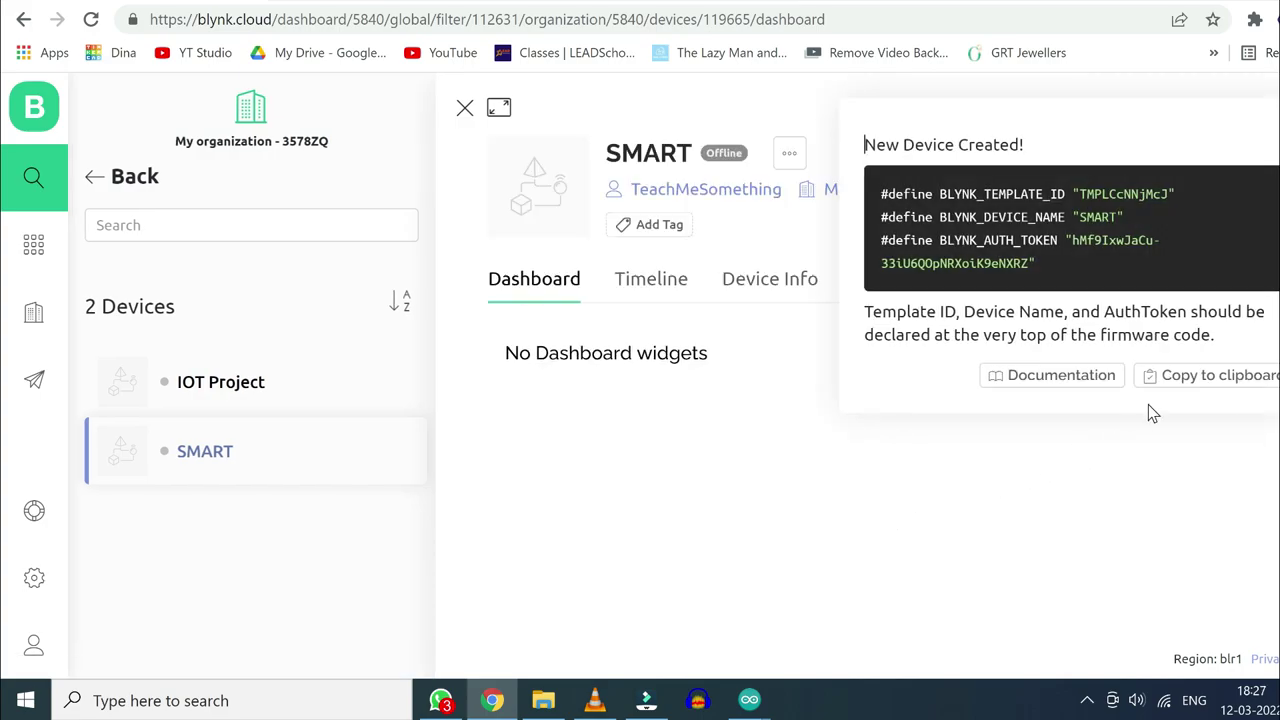
Copy the new device's firmware credentials and open the SmartAgricultureMonitoring_ESP8266.ino sketch from File Explorer in the Arduino IDE
click(1170, 377)
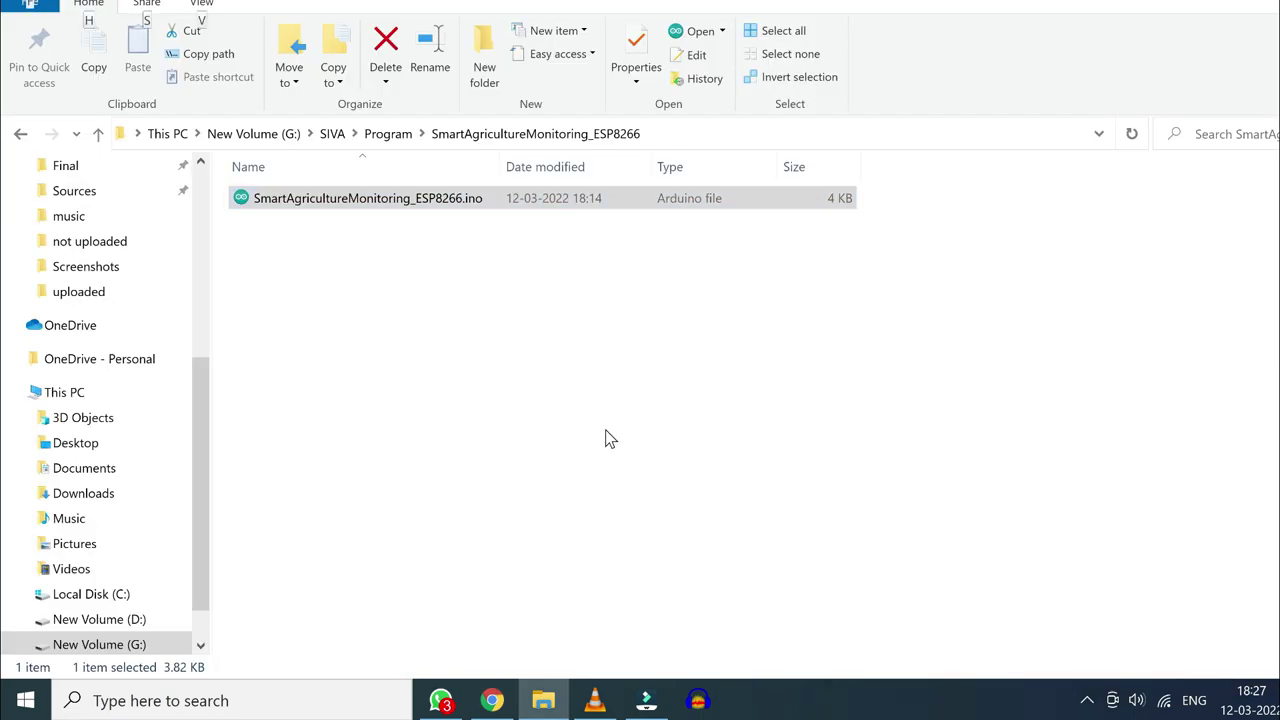
click(396, 199)
key(Escape)
double_click(396, 199)
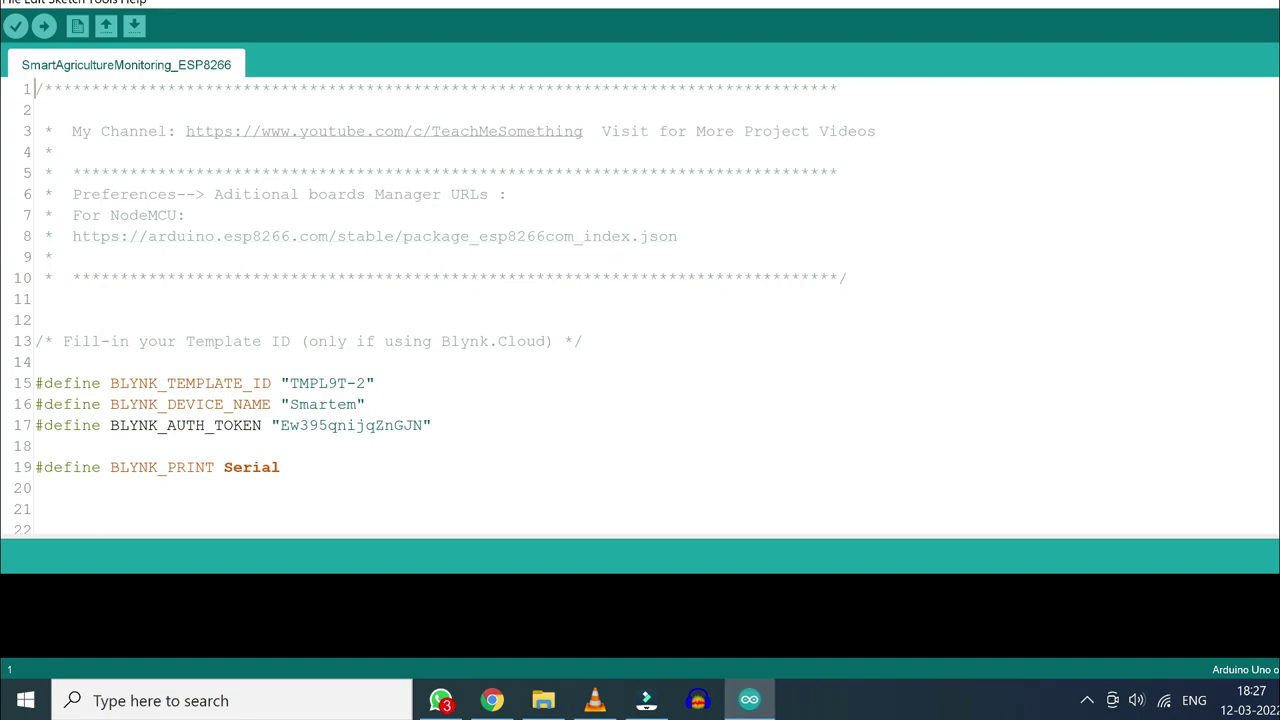
Replace the sketch's template ID, device name and auth token defines with the credentials copied from the SMART device
drag(36, 88, 221, 404)
click(36, 488)
drag(432, 425, 36, 383)
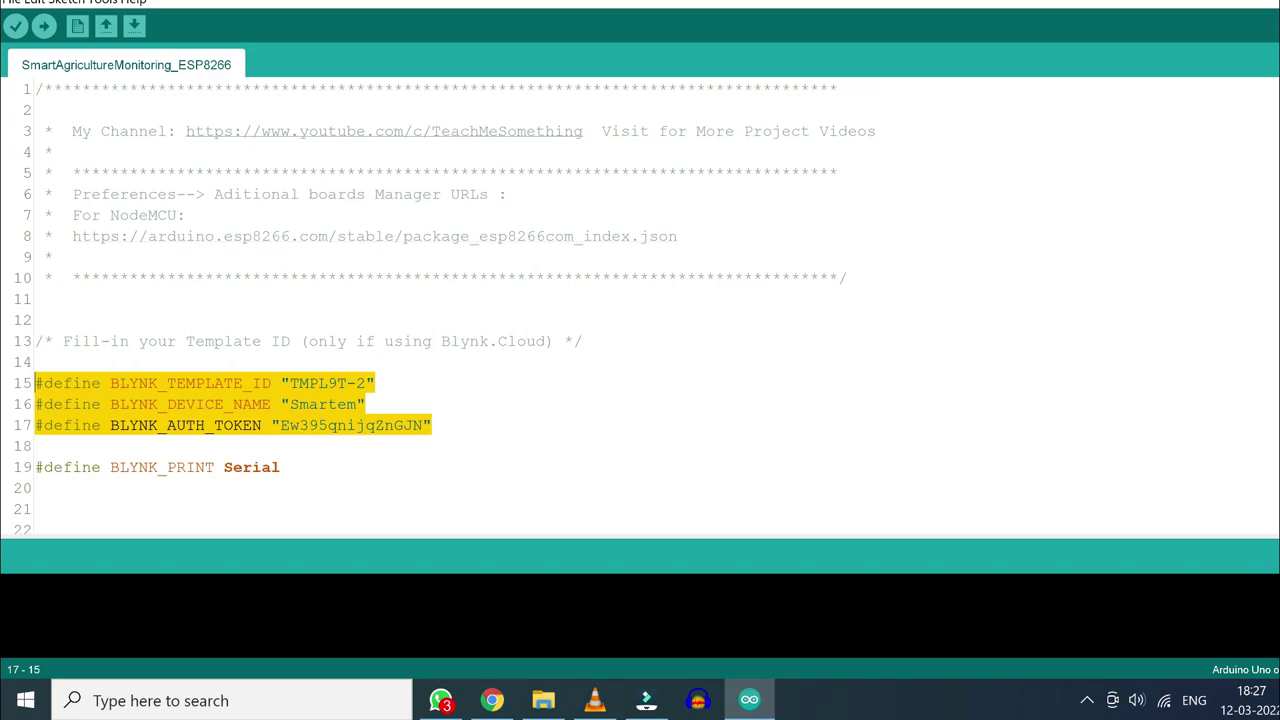
right_click(190, 400)
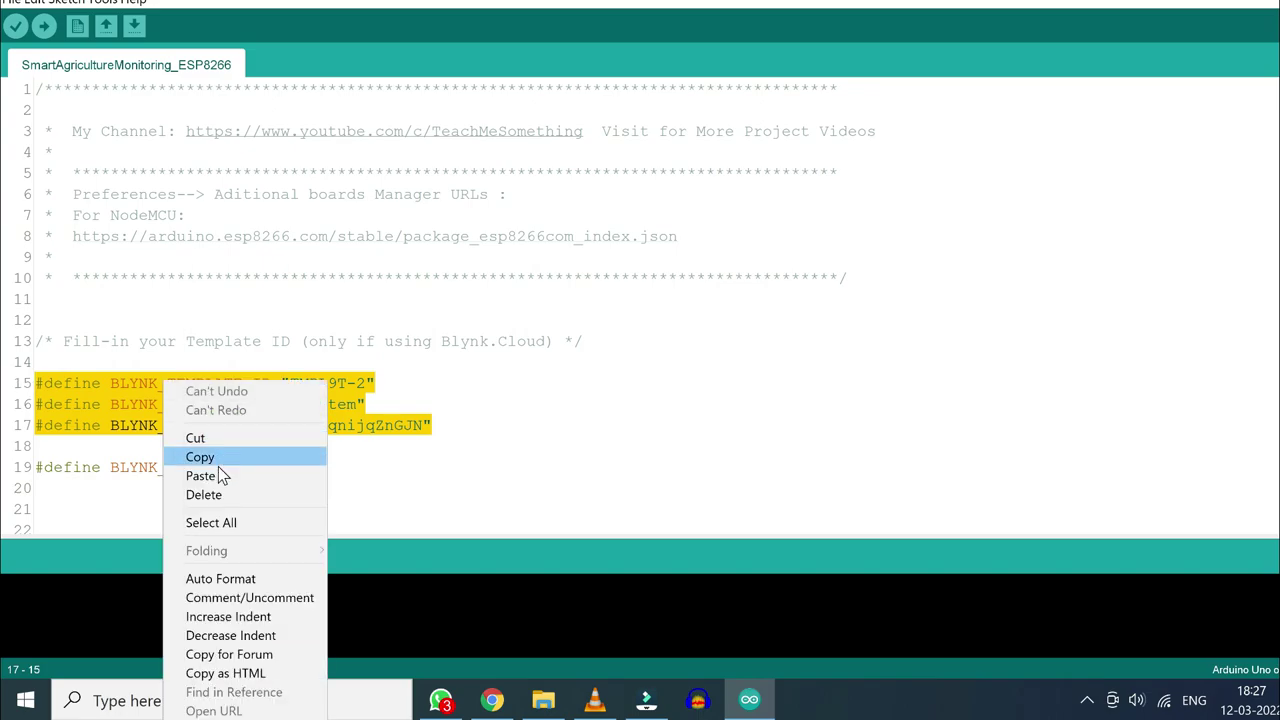
click(216, 469)
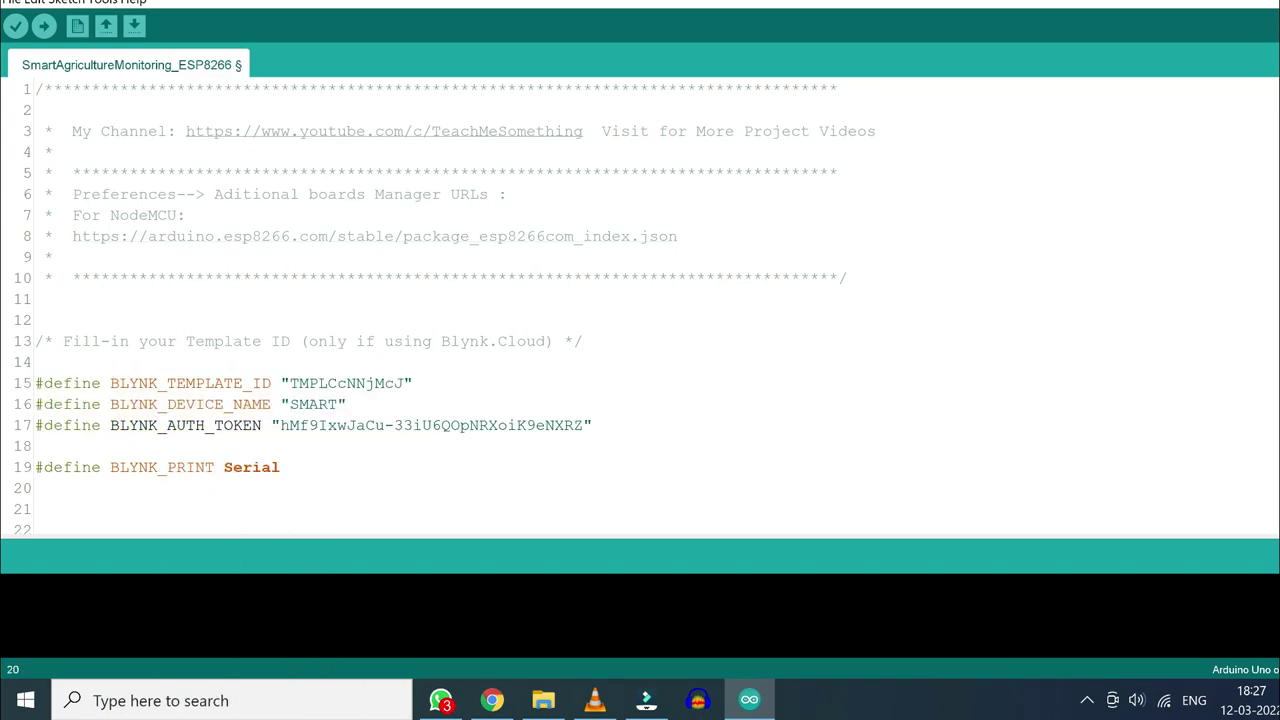
Copy the ESP8266 package URL from the header comment and apply it as the Additional Boards Manager URL in the preferences
drag(678, 237, 72, 236)
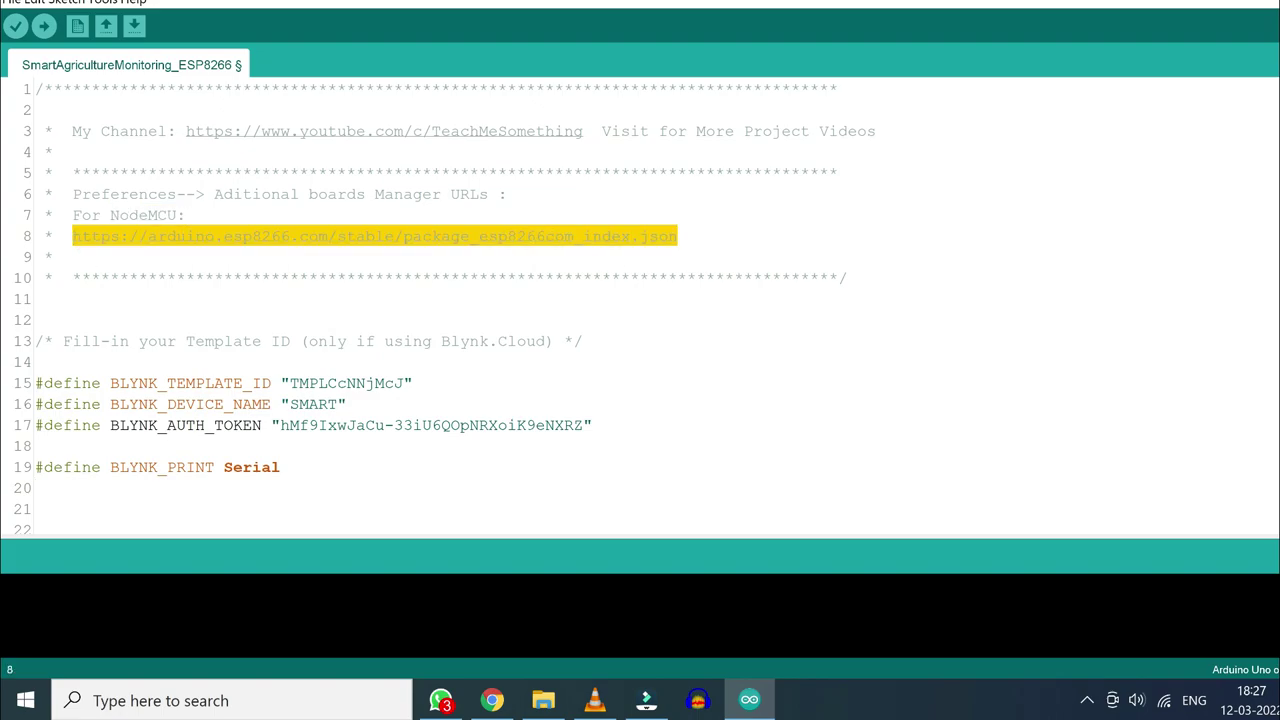
right_click(716, 242)
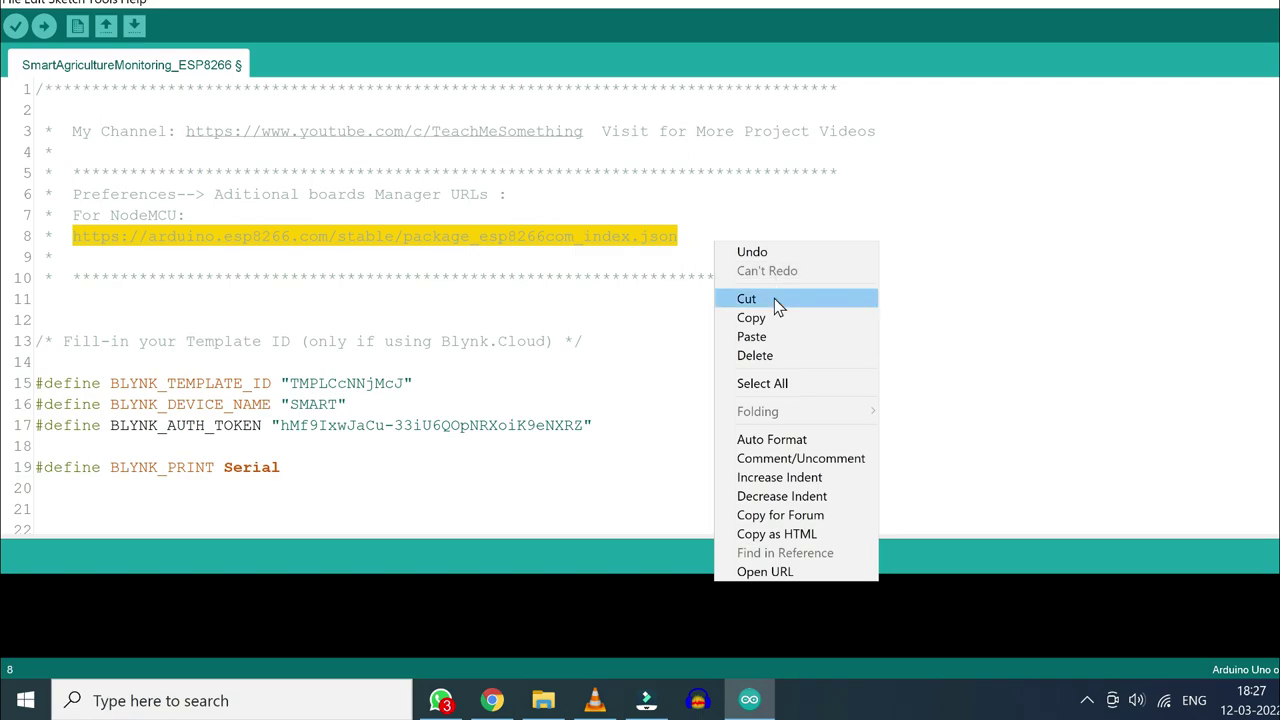
click(763, 311)
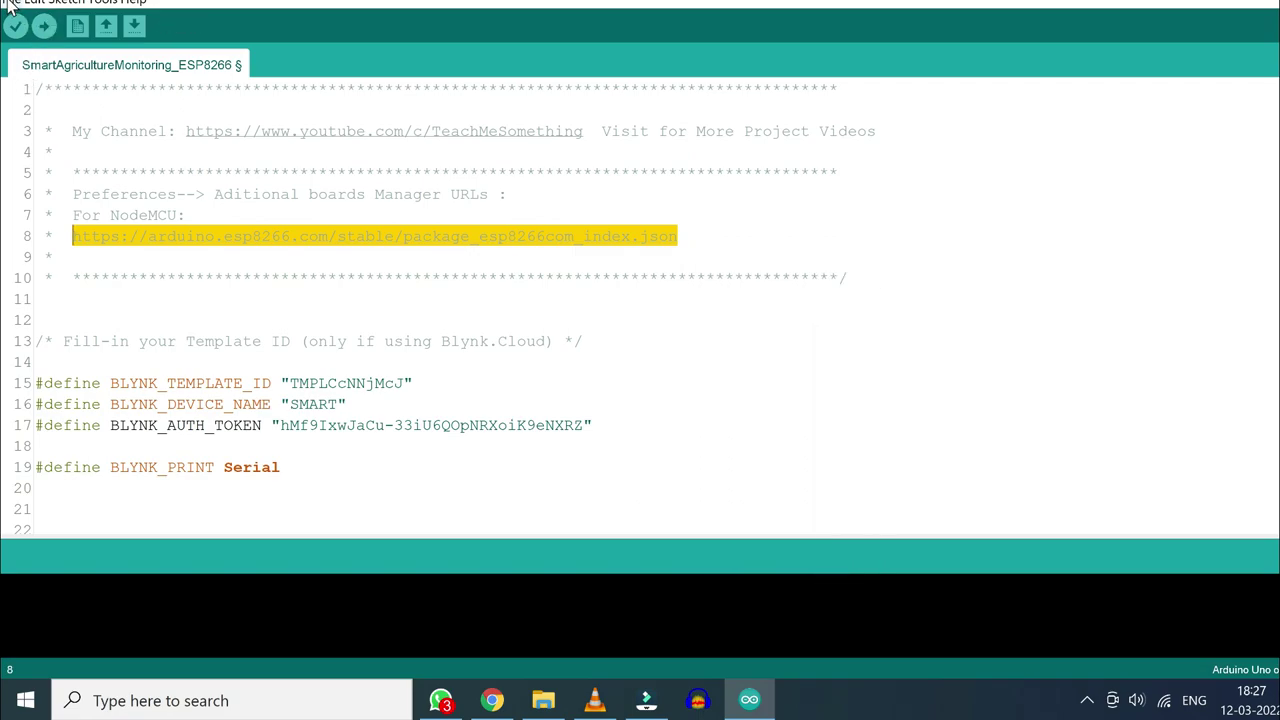
click(10, 3)
click(60, 228)
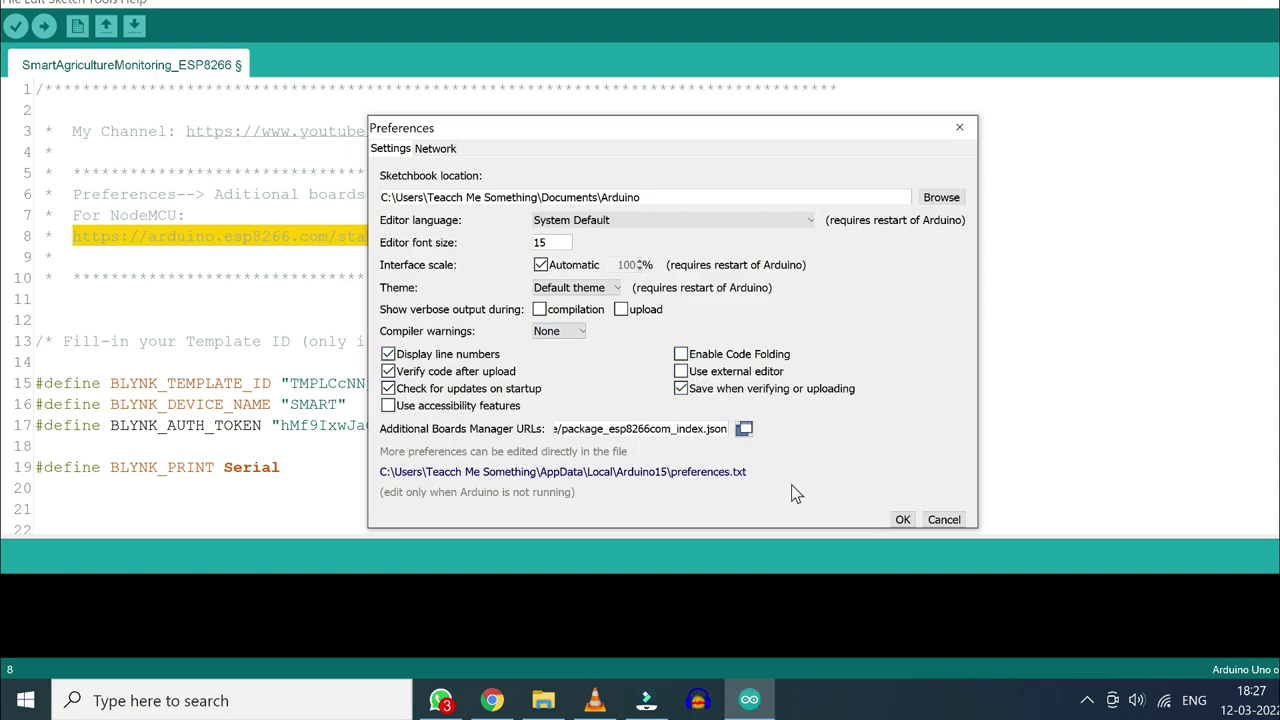
click(902, 519)
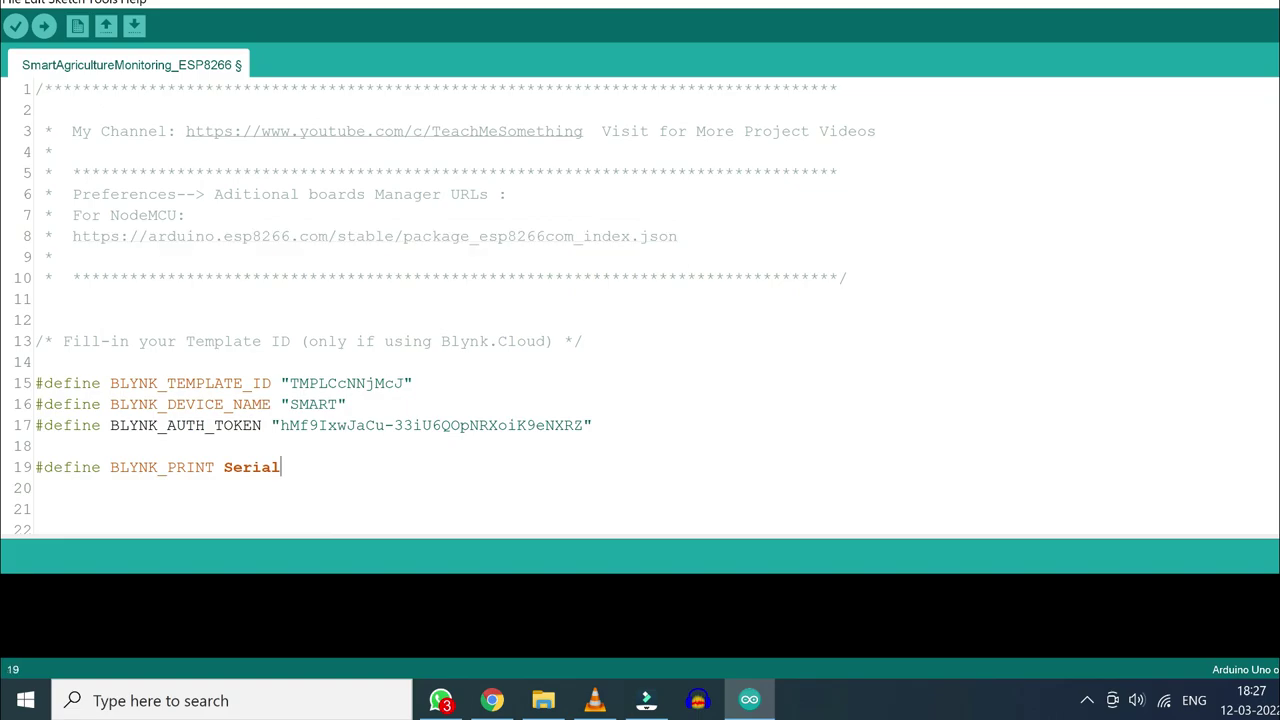
Search the Library Manager for Blynk to check whether the library is installed, and close it
click(103, 2)
click(145, 70)
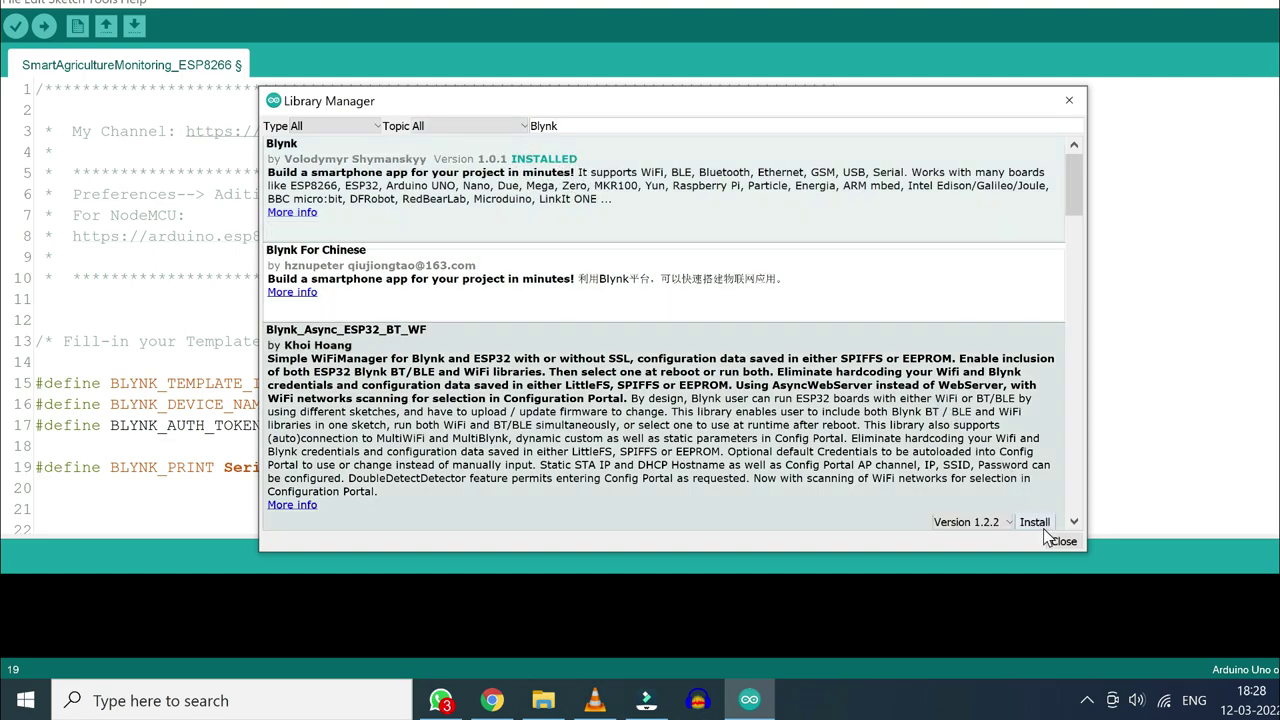
click(1062, 543)
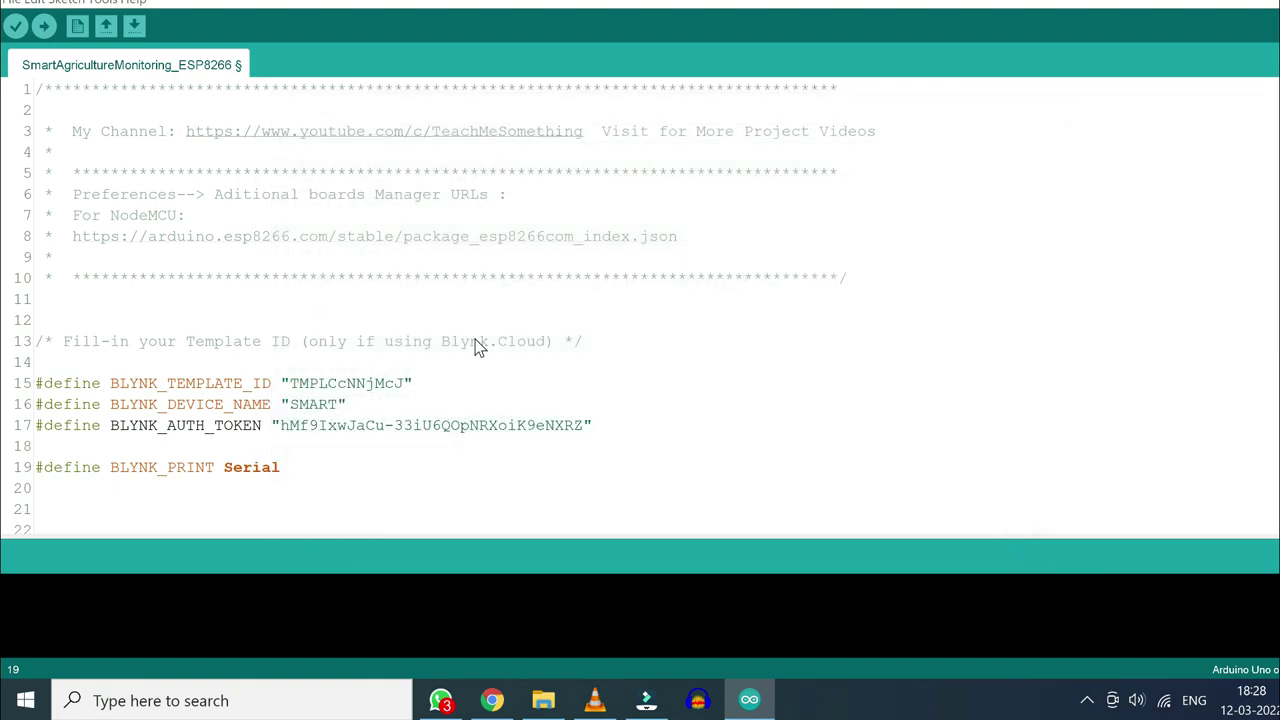
Reopen the Library Manager and search for libraries matching DH
click(133, 2)
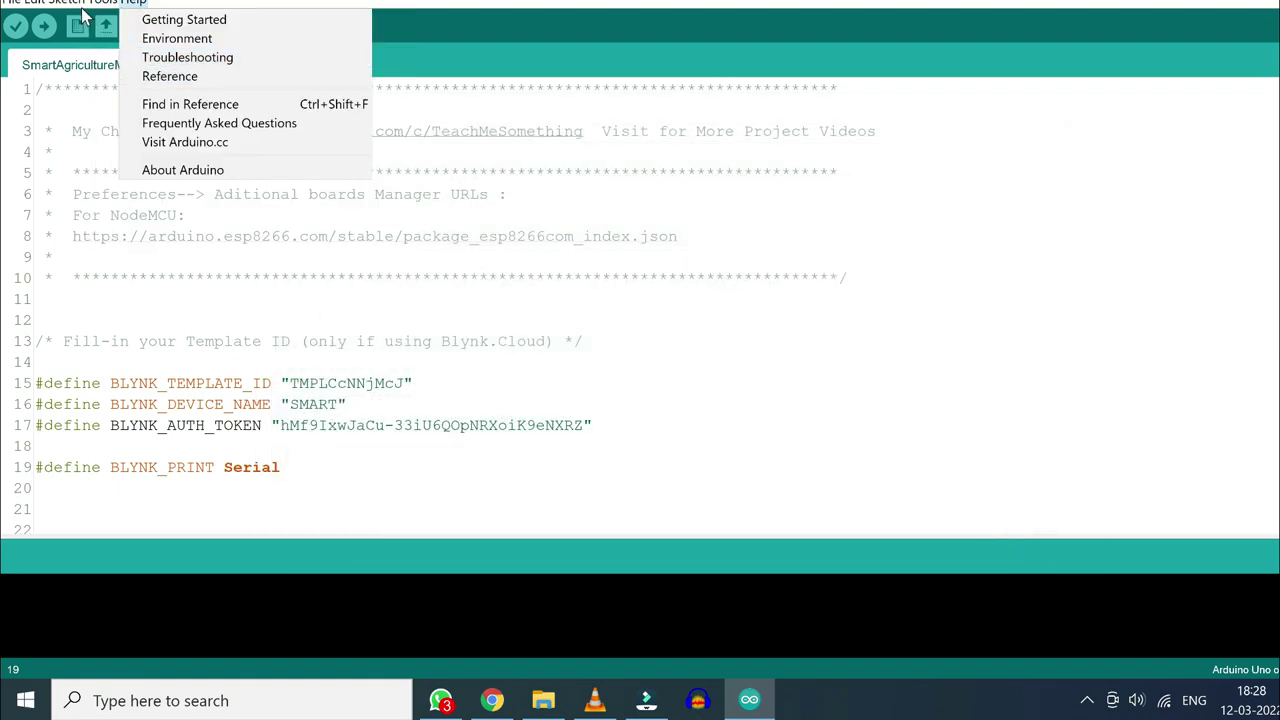
mouse_move(100, 3)
click(145, 77)
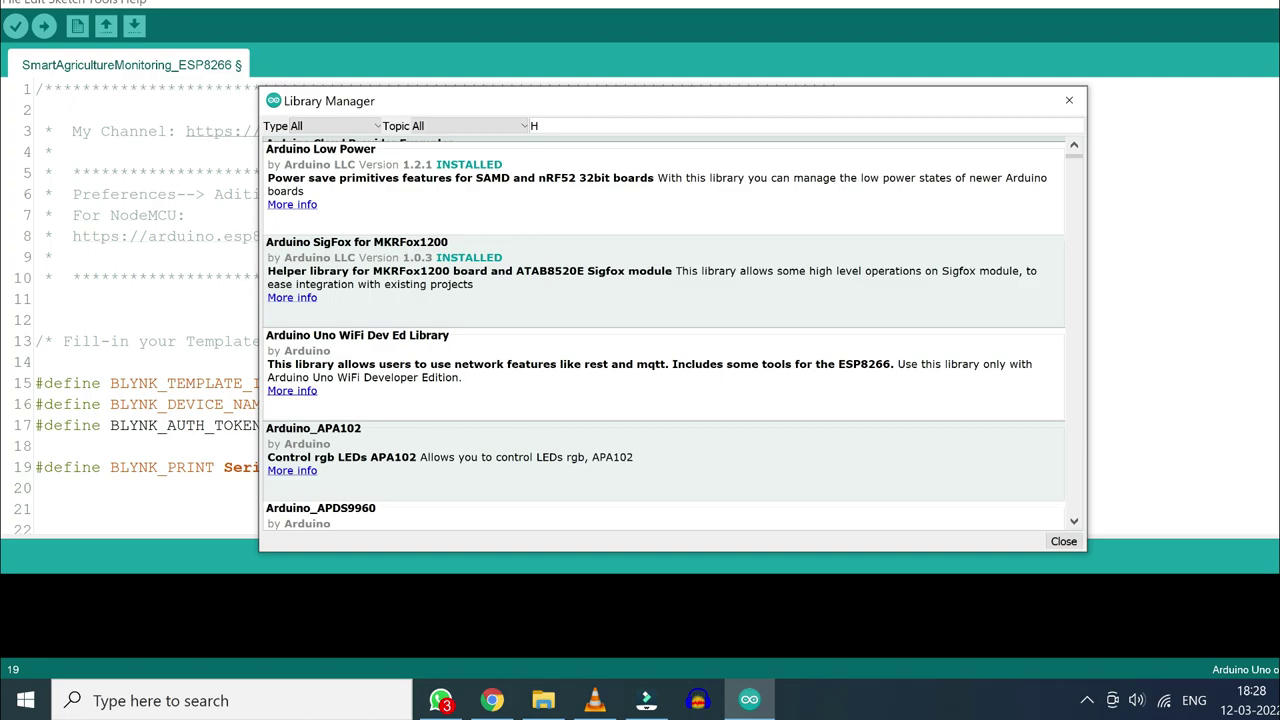
text(DH)
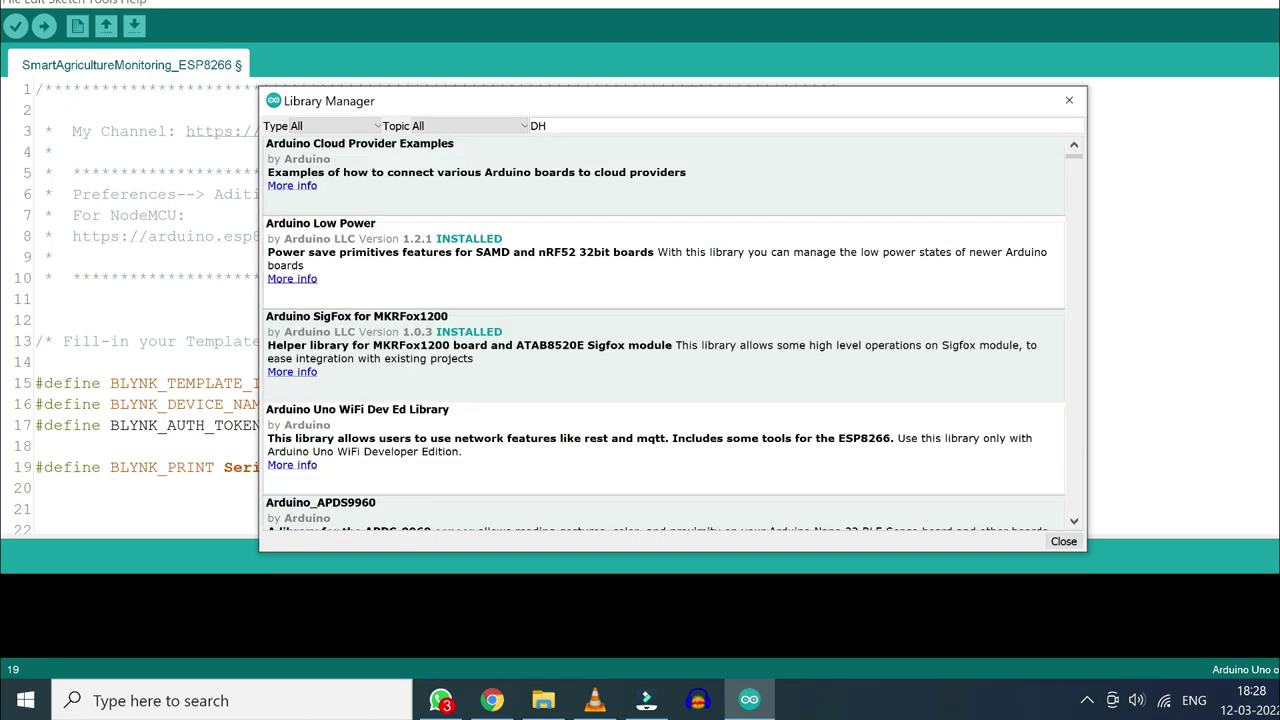